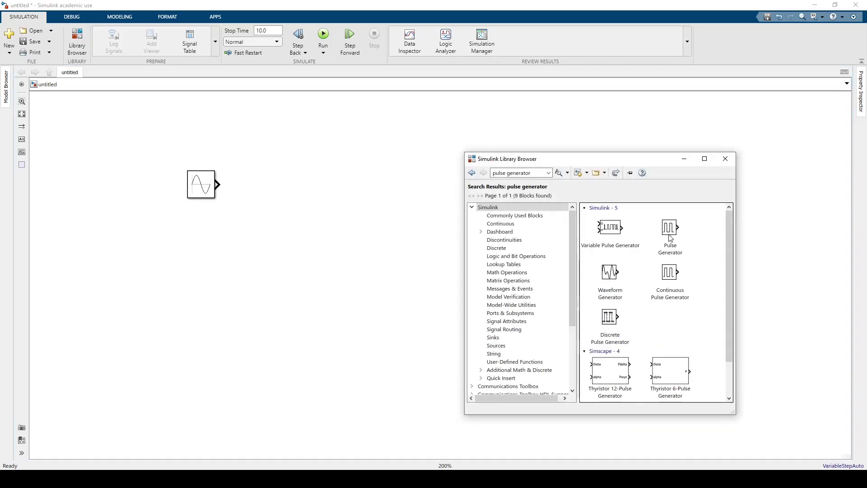
- Place a Pulse Generator block below the Sine Wave block and set the Sine Wave's sine type to Sample based
left_click_drag(670, 233, 211, 278)
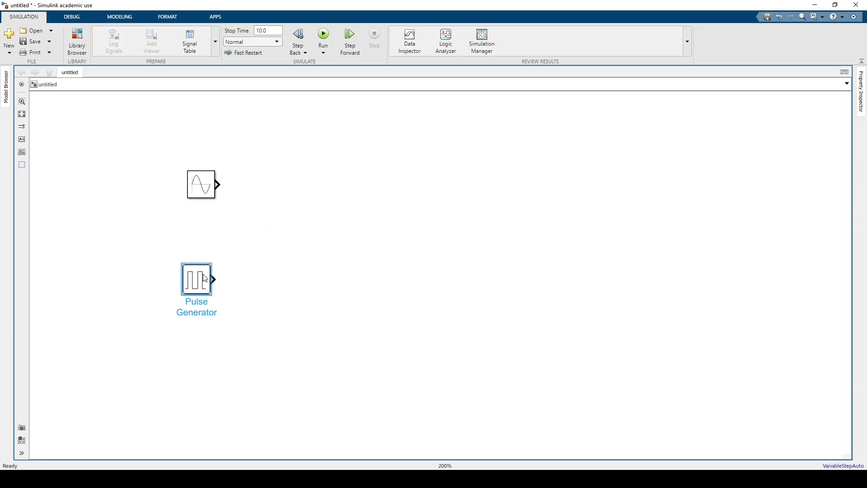
left_click(202, 185)
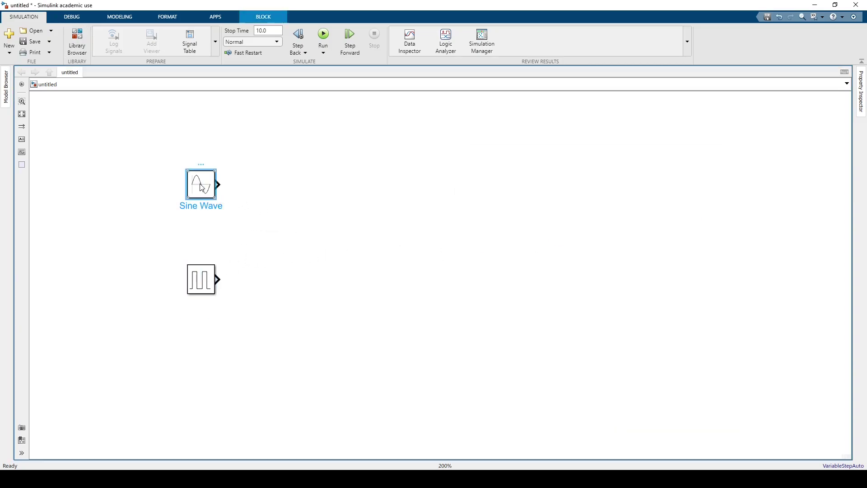
double_click(201, 186)
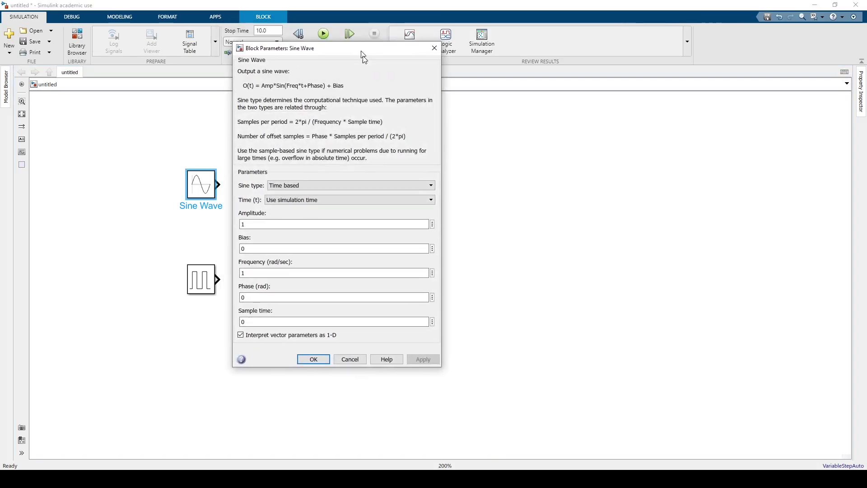
left_click(329, 207)
left_click(328, 226)
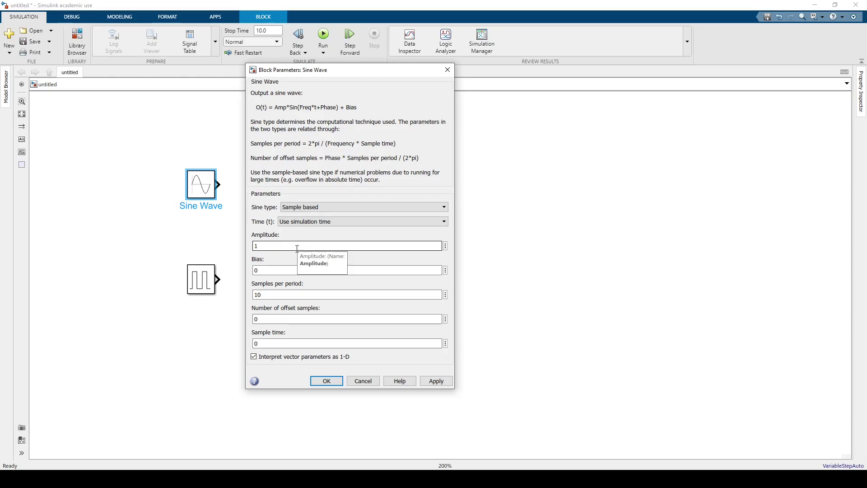
- Set the Sine Wave to 1000 samples per period with a sample time of 0.001 and accept the parameters
left_click(280, 298)
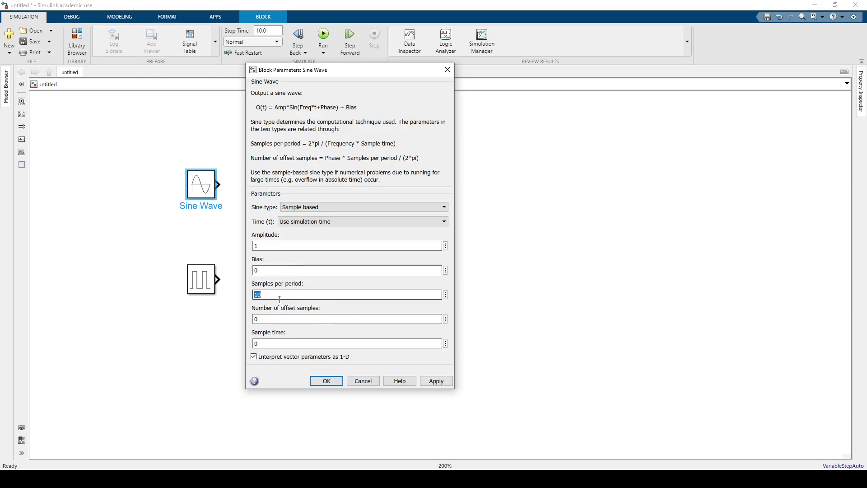
type("100")
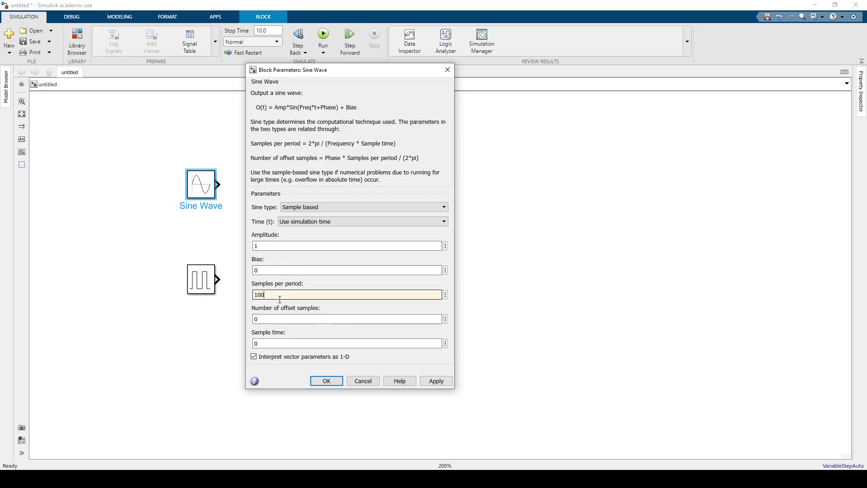
type("0")
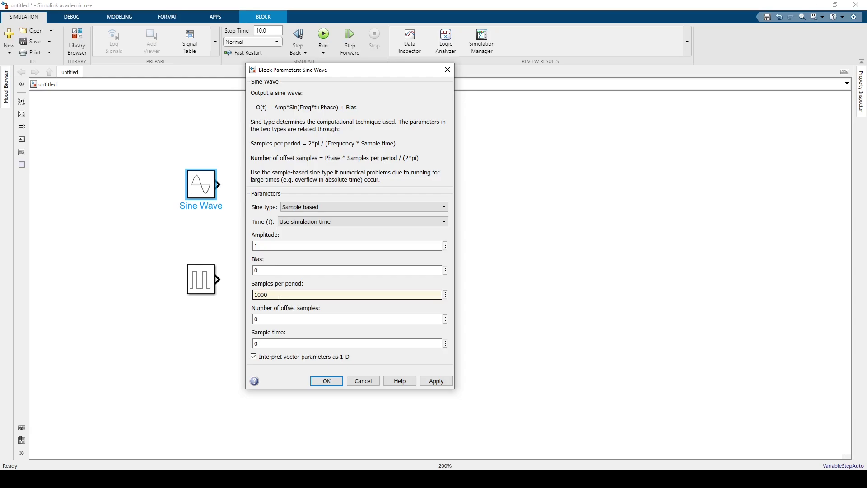
left_click(310, 344)
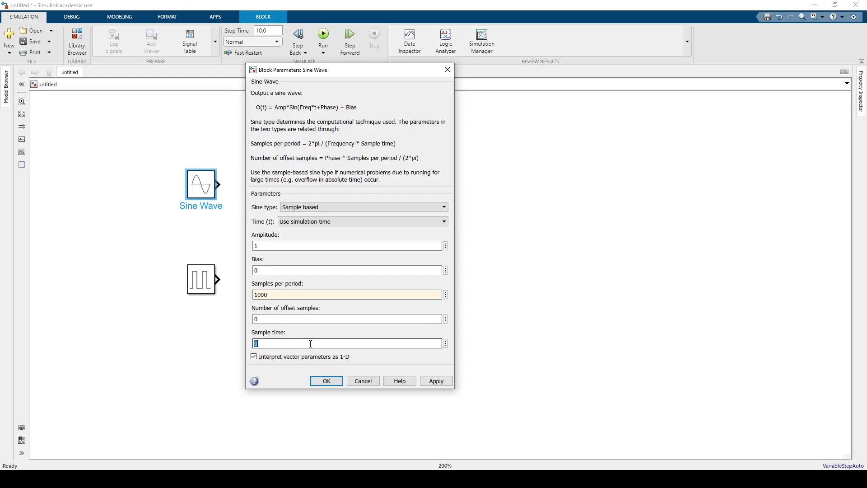
type("0.001")
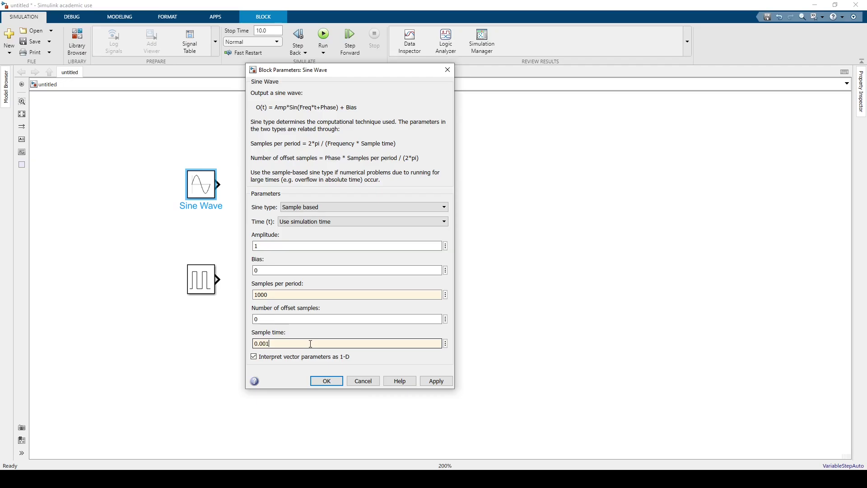
left_click(334, 381)
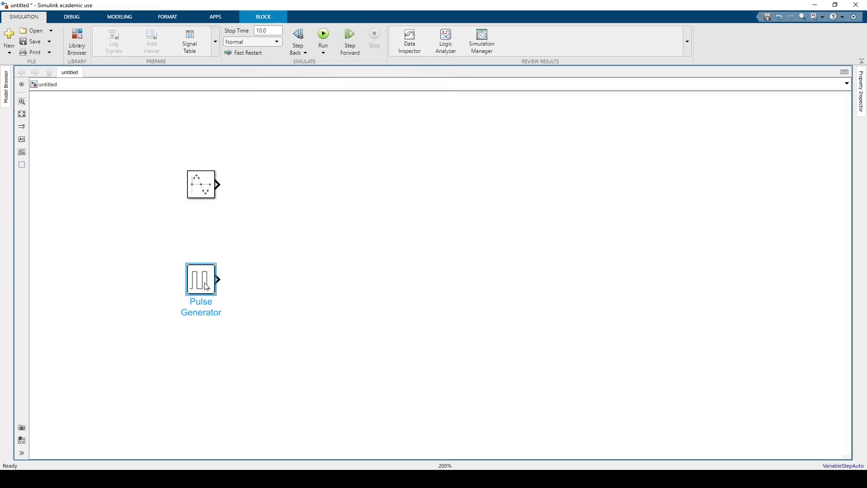
- Configure the Pulse Generator as Sample based with a period of 100 samples, pulse width of 50 samples and sample time of 0.001
double_click(206, 286)
left_click(316, 270)
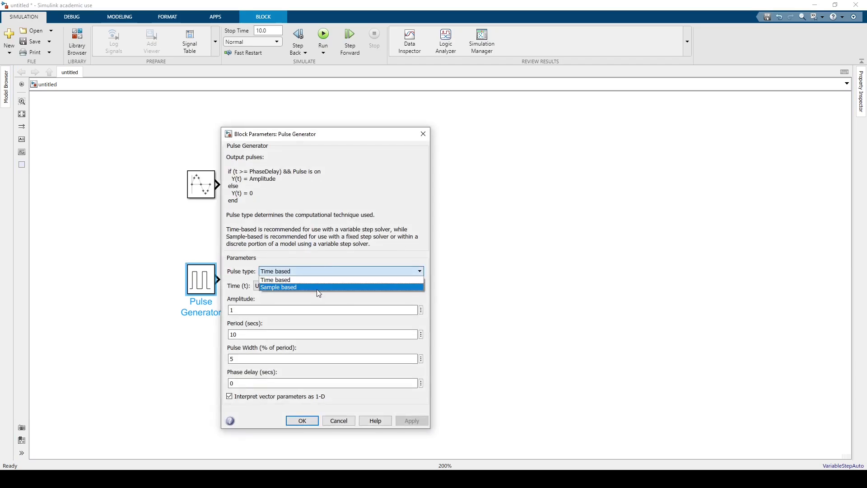
left_click(317, 288)
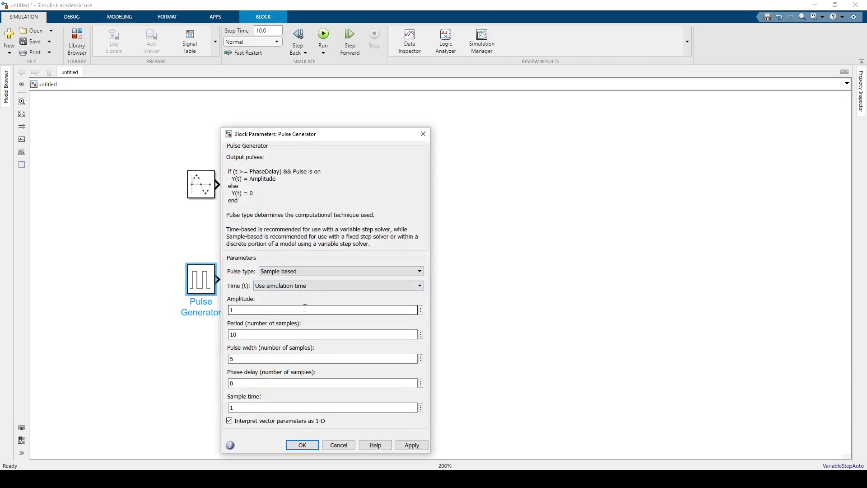
double_click(288, 332)
type("10")
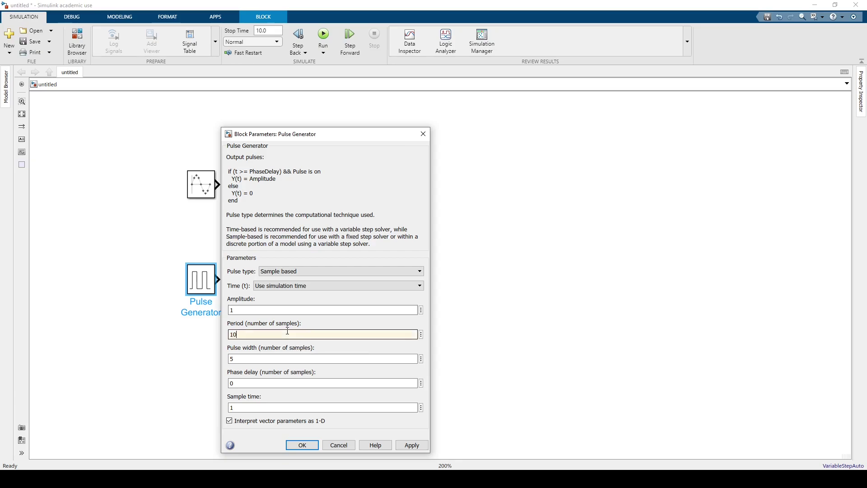
double_click(291, 359)
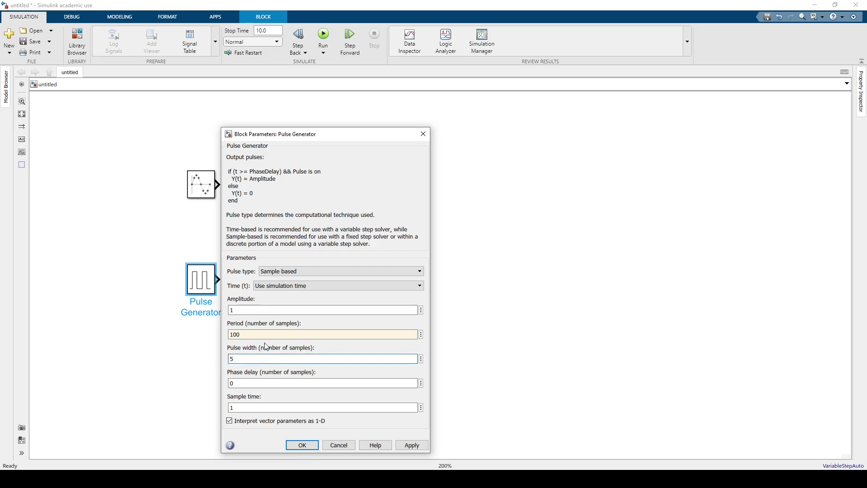
type("0")
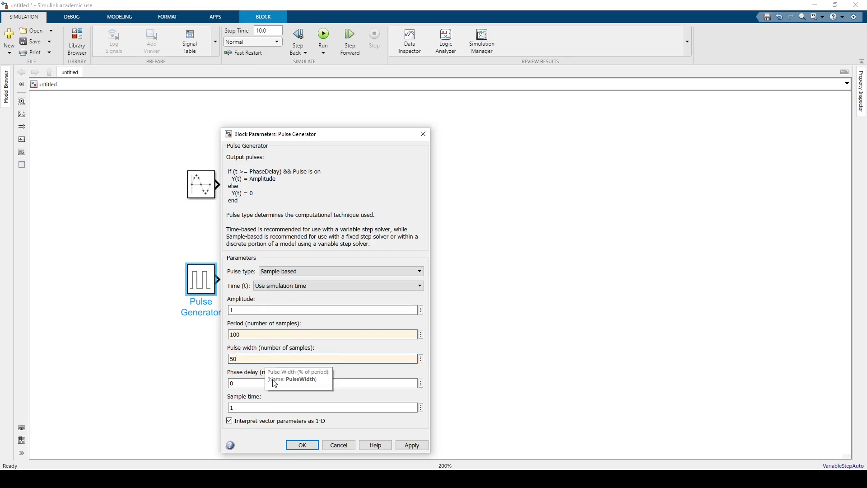
double_click(283, 409)
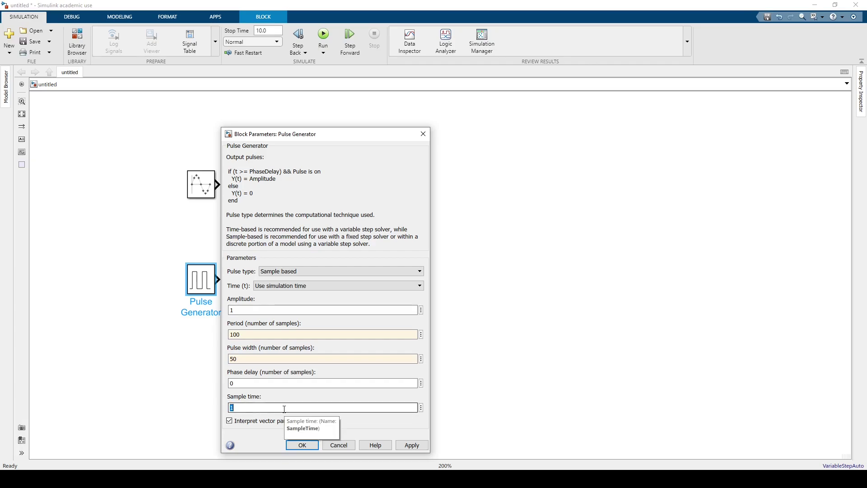
type("0.00")
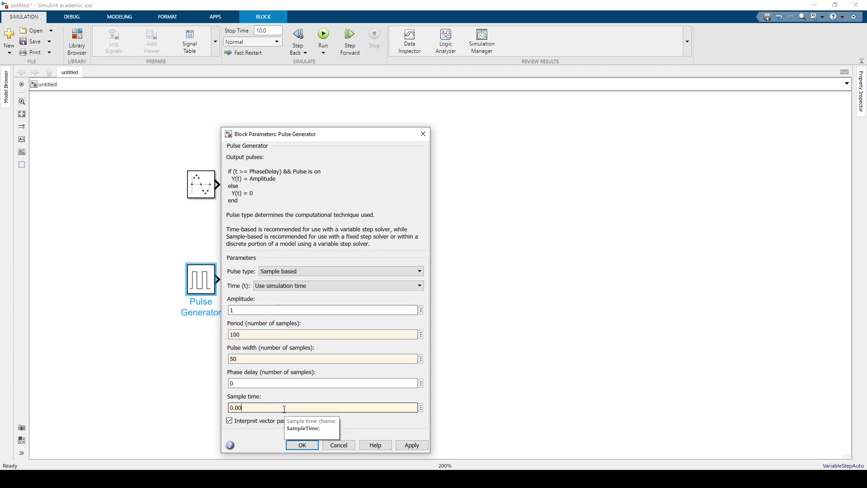
type("1")
key("Return")
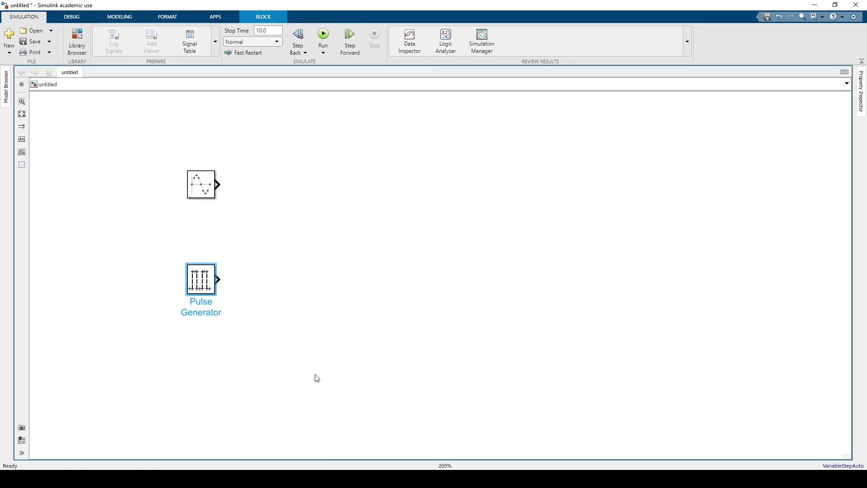
- Search the block library for "scope" and add a Scope block to the right of the two sources
left_click(78, 43)
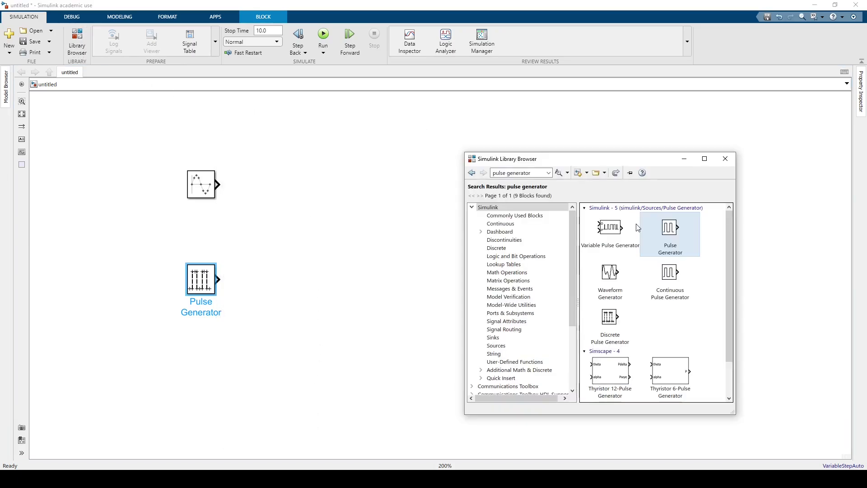
left_click(538, 173)
type("scope")
key("Return")
left_click_drag(601, 227, 417, 220)
- Search the block library for "spectrum" and add a Spectrum Analyzer block below the Scope
left_click(77, 43)
left_click(529, 172)
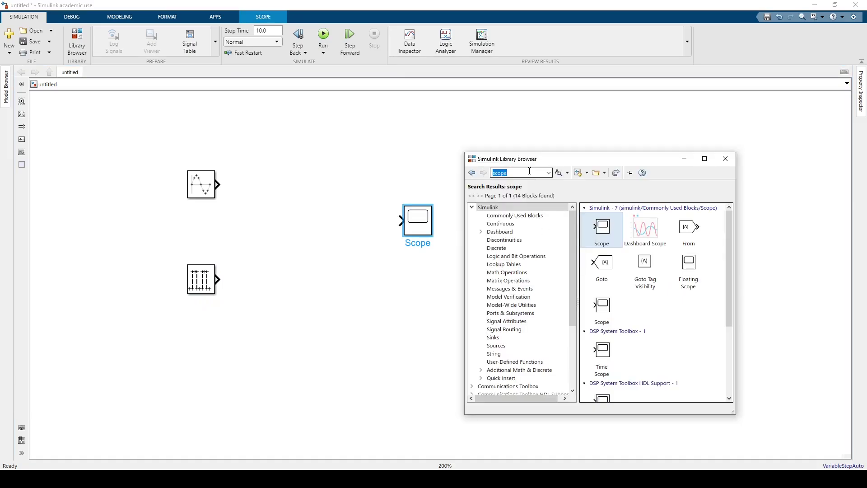
type("spec")
left_click(524, 181)
scroll(635, 254, "down", 2)
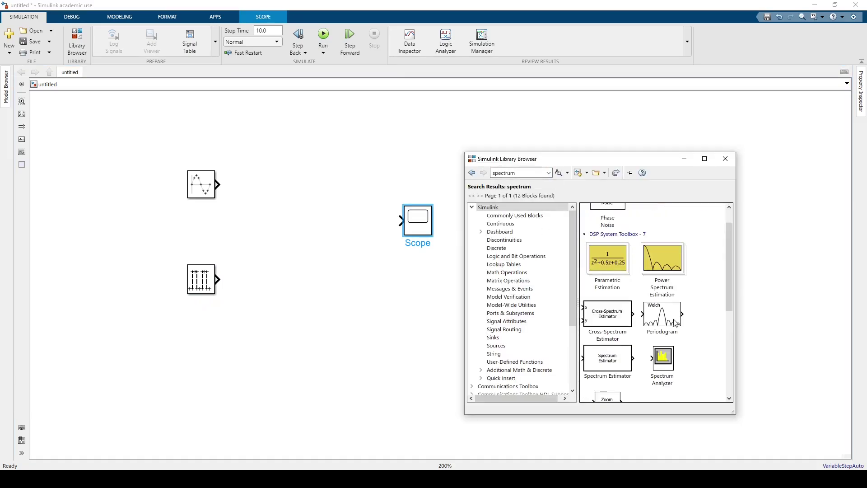
left_click_drag(664, 357, 415, 300)
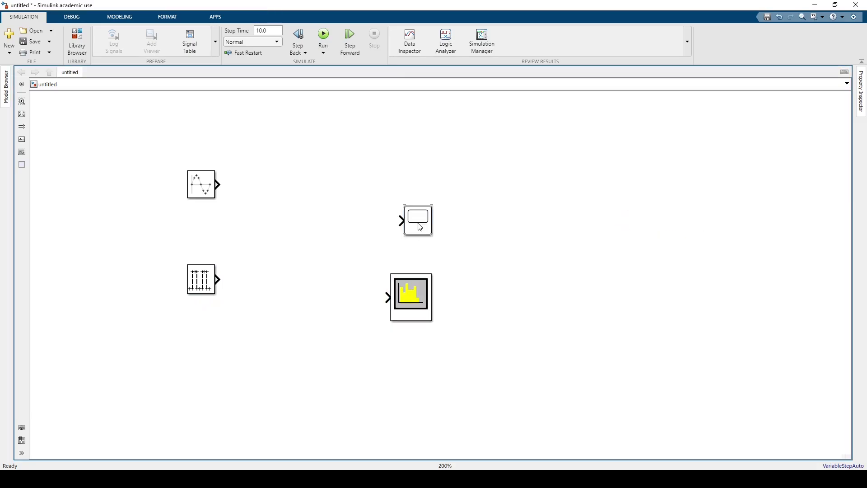
- Align the Scope level with the Sine Wave block and the Spectrum Analyzer level with the Pulse Generator
left_click_drag(416, 218, 396, 185)
left_click(413, 290)
left_click_drag(413, 290, 404, 271)
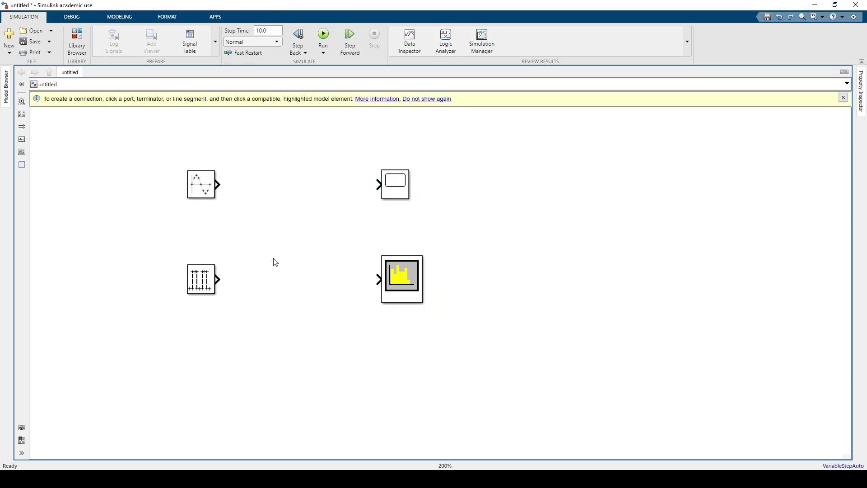
- Connect the Sine Wave and Pulse Generator outputs to both the Scope and the Spectrum Analyzer
left_click_drag(218, 184, 378, 185)
left_click(215, 280)
left_click_drag(216, 278, 375, 193)
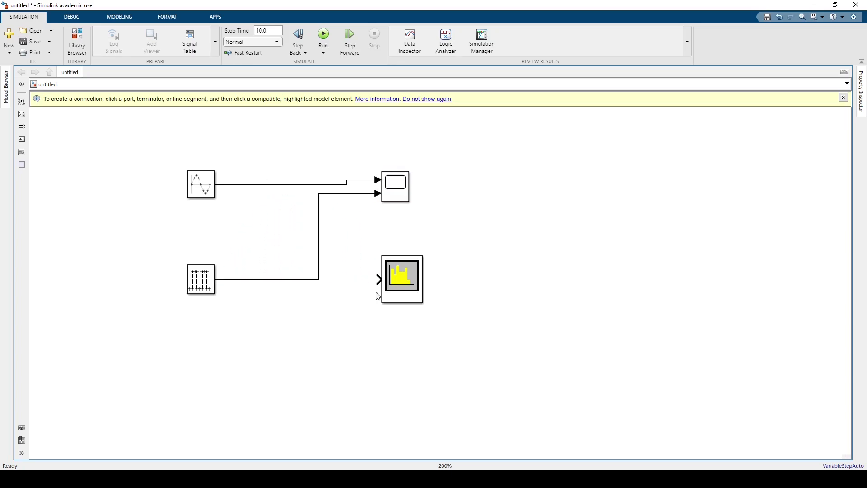
left_click_drag(377, 279, 318, 280)
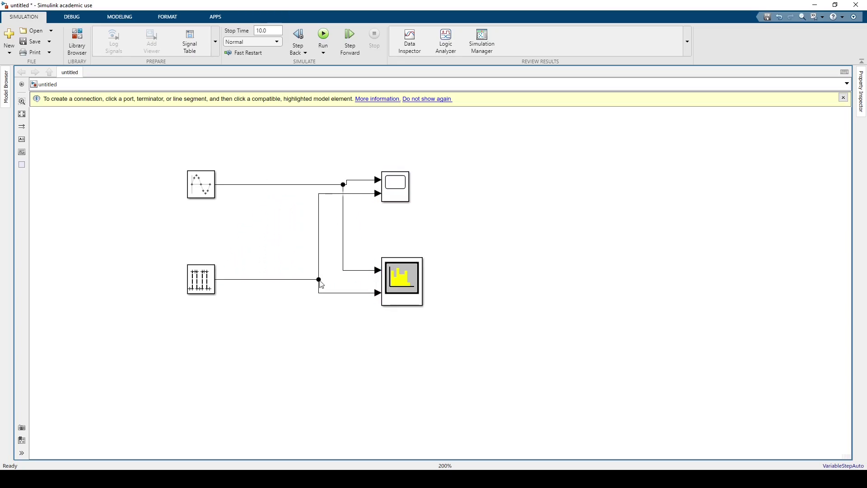
- Review the source blocks' parameters and run the simulation
double_click(201, 184)
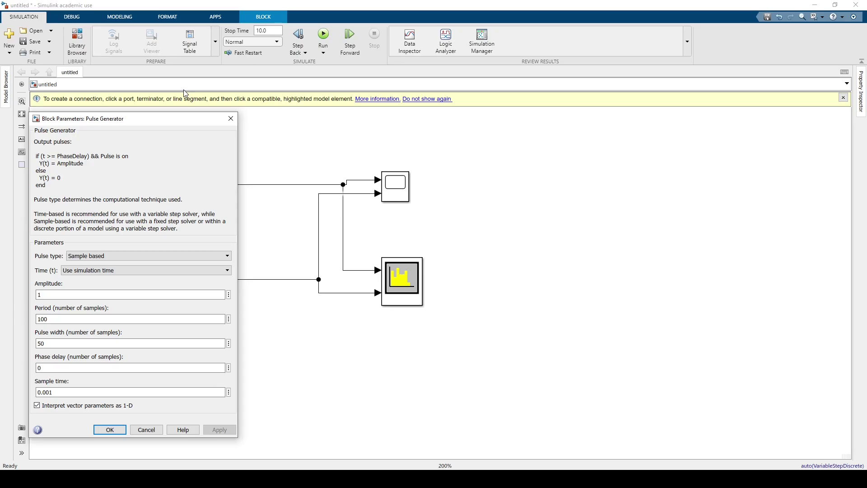
key("Return")
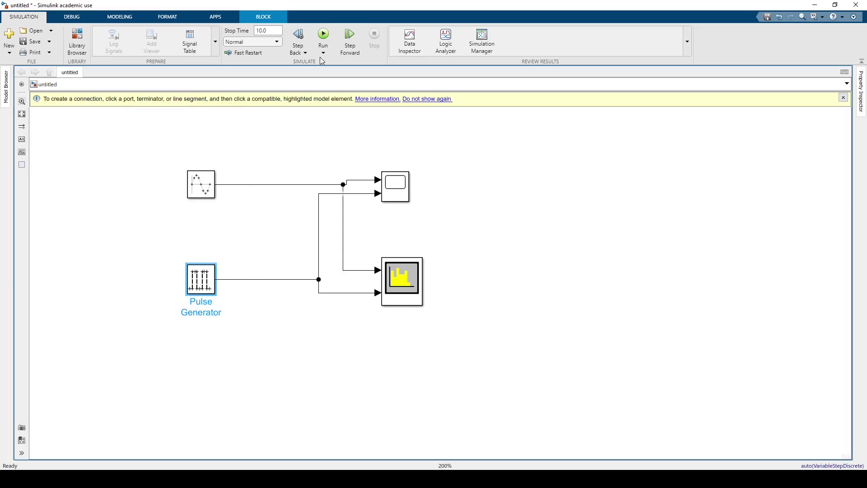
left_click(324, 36)
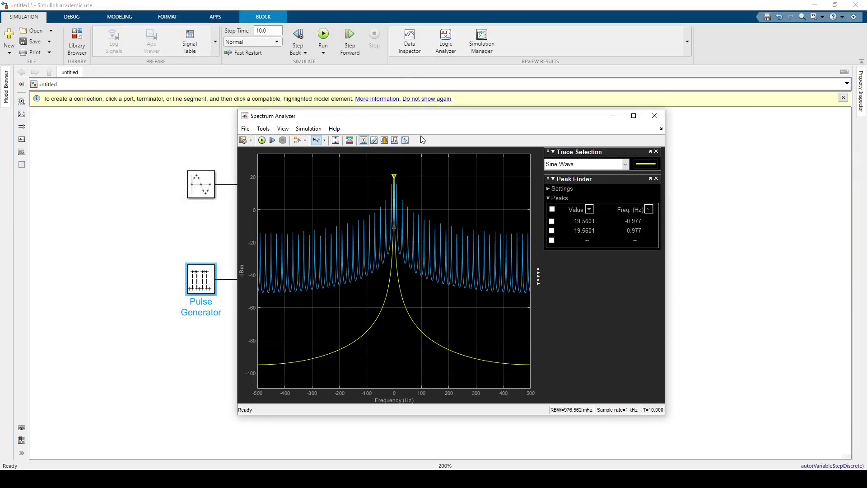
- Examine the spectrum around 0 Hz in the Spectrum Analyzer and select the Pulse Generator trace for peak finding
left_click_drag(424, 118, 427, 130)
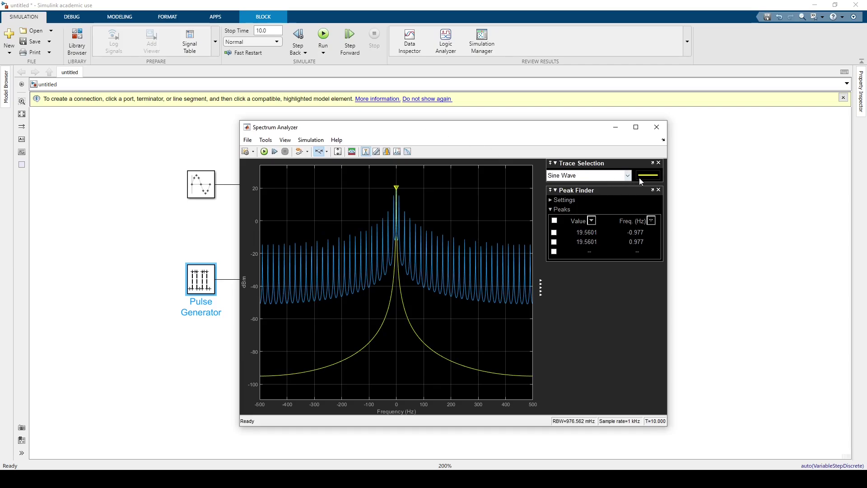
left_click(318, 153)
left_click_drag(405, 255, 381, 253)
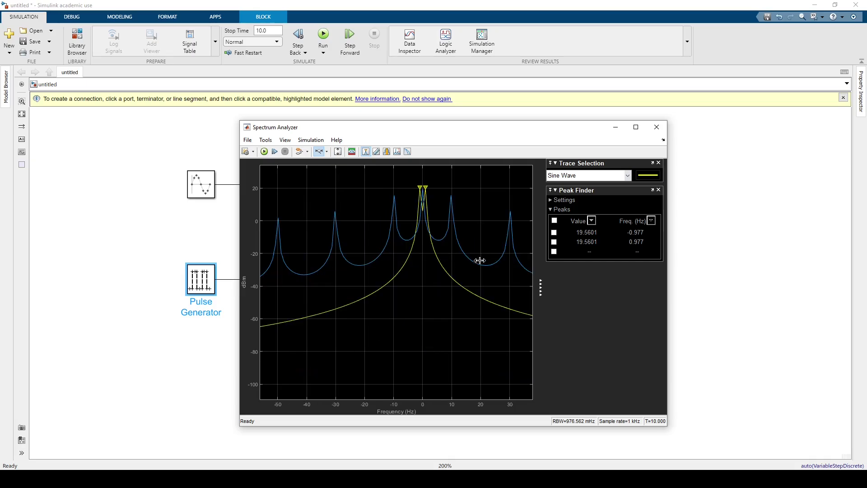
left_click_drag(479, 260, 393, 260)
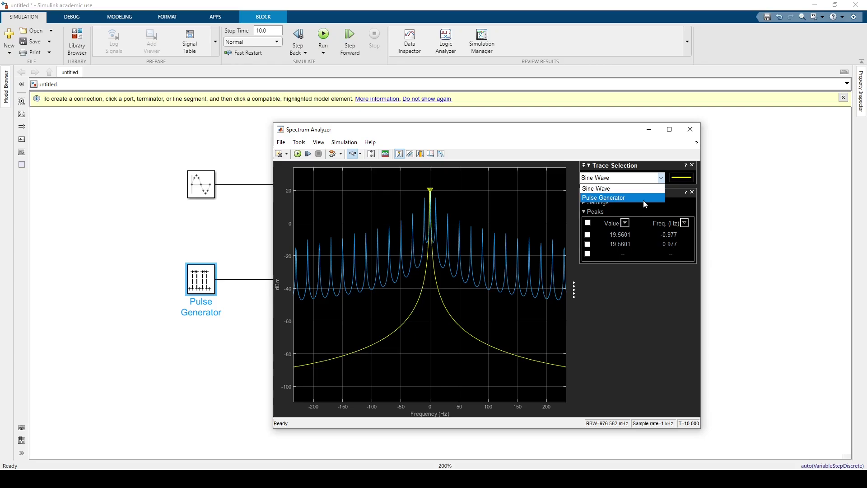
left_click(643, 197)
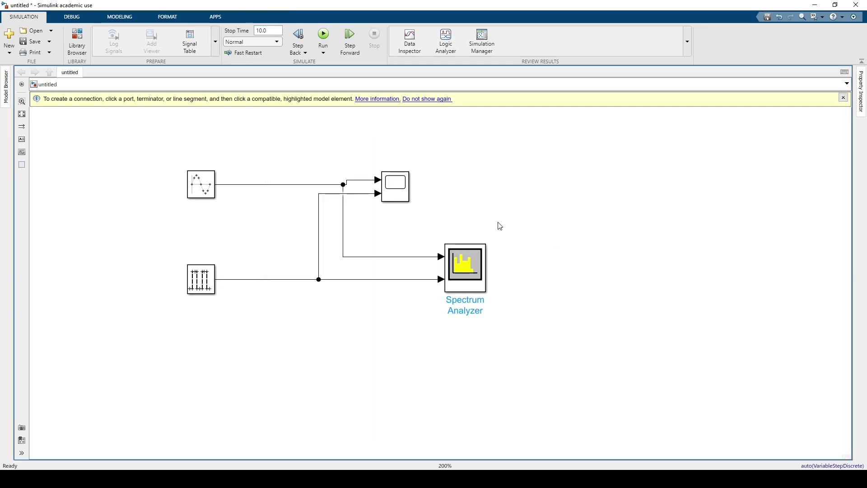
- Arrange the Scope as two stacked displays so the sine and pulse signals are plotted separately
left_click(499, 222)
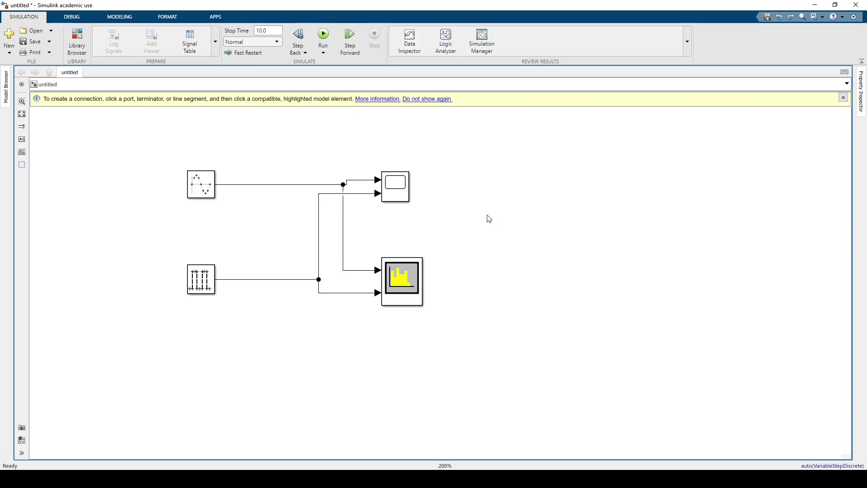
double_click(401, 194)
left_click(226, 112)
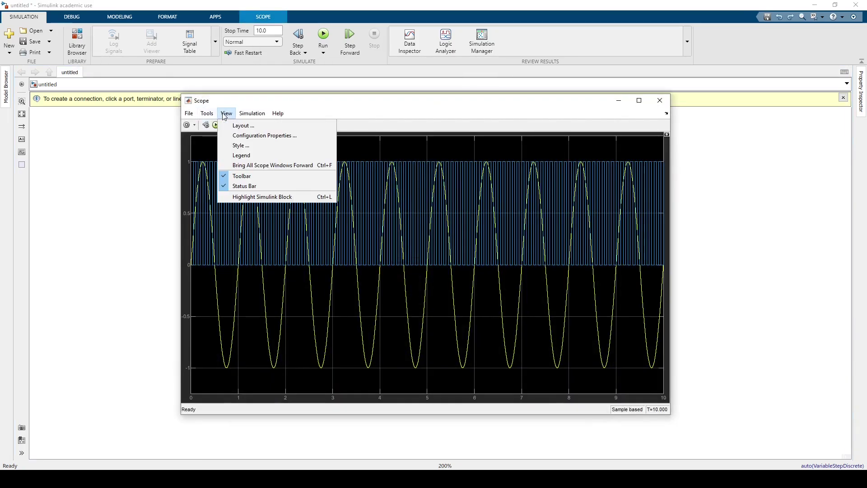
left_click(235, 125)
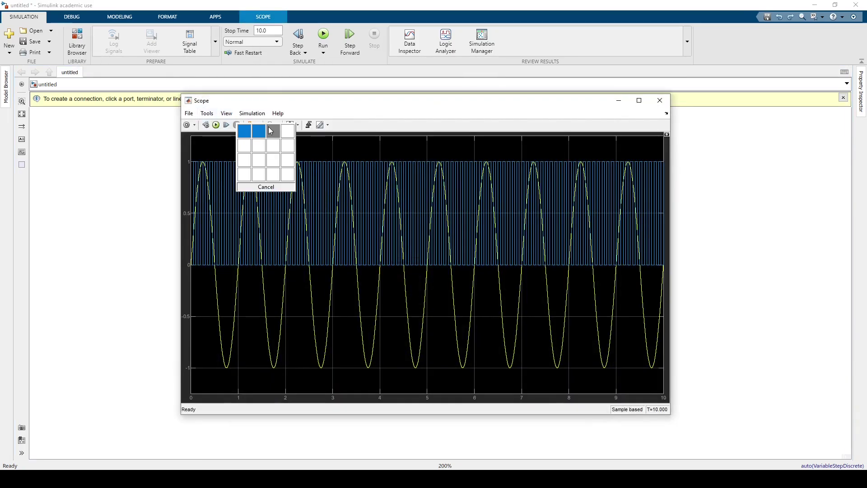
left_click(244, 145)
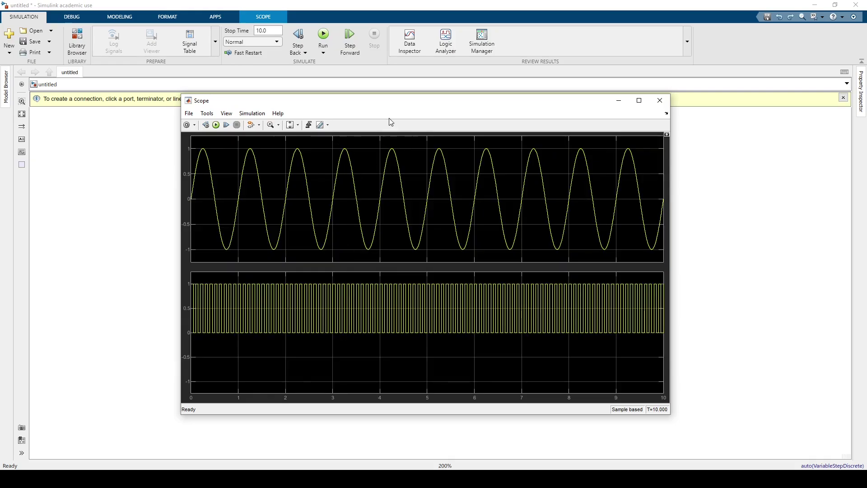
- Enable cursor measurements in the Scope and move cursor 1 to about 0.126 s on the Sine Wave trace
left_click(387, 122)
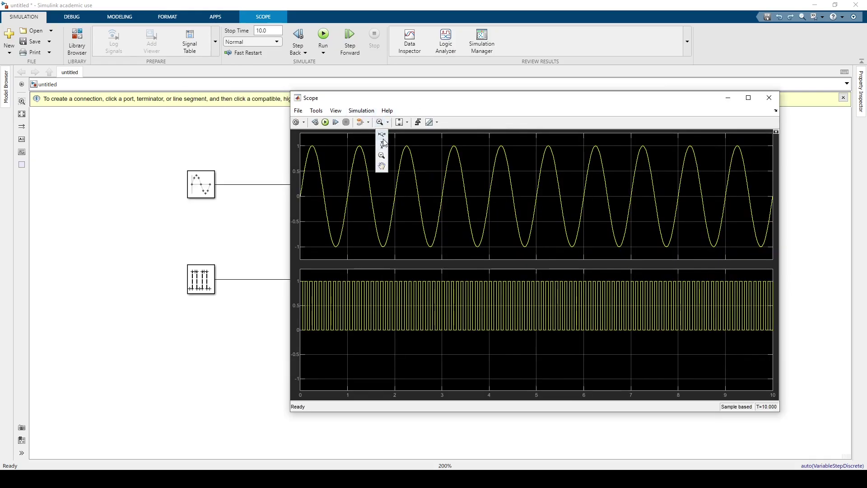
left_click(381, 135)
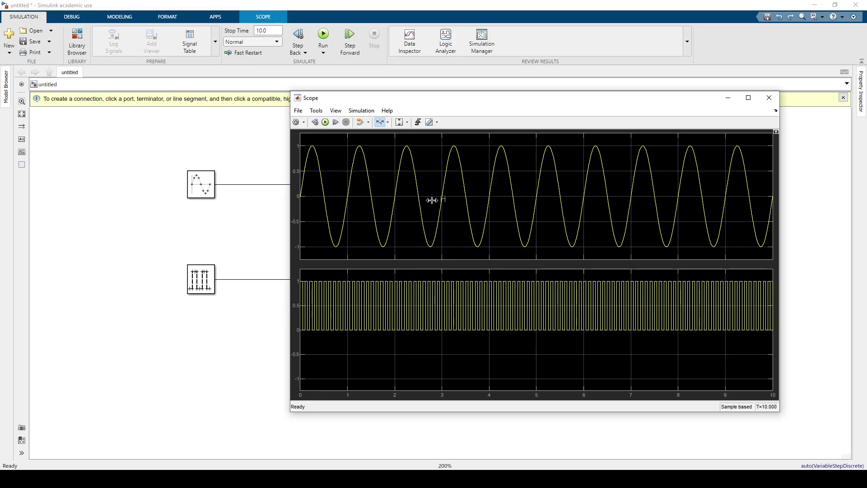
left_click_drag(432, 200, 294, 205)
left_click(317, 111)
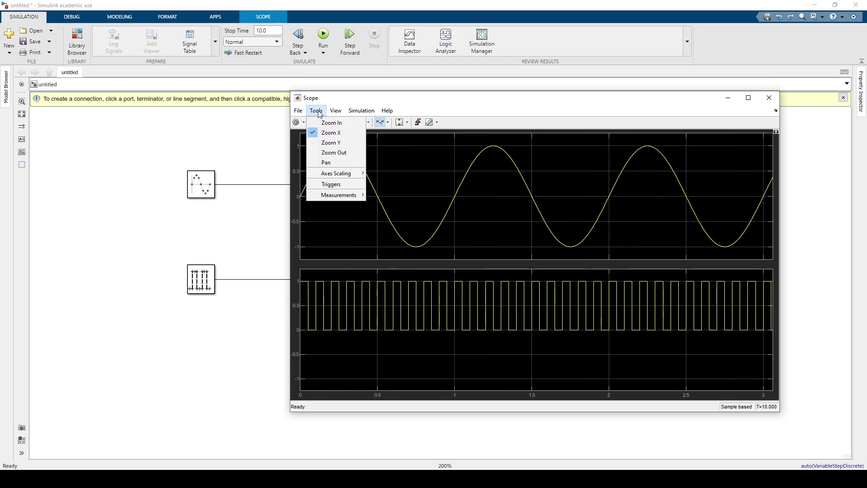
mouse_move(334, 194)
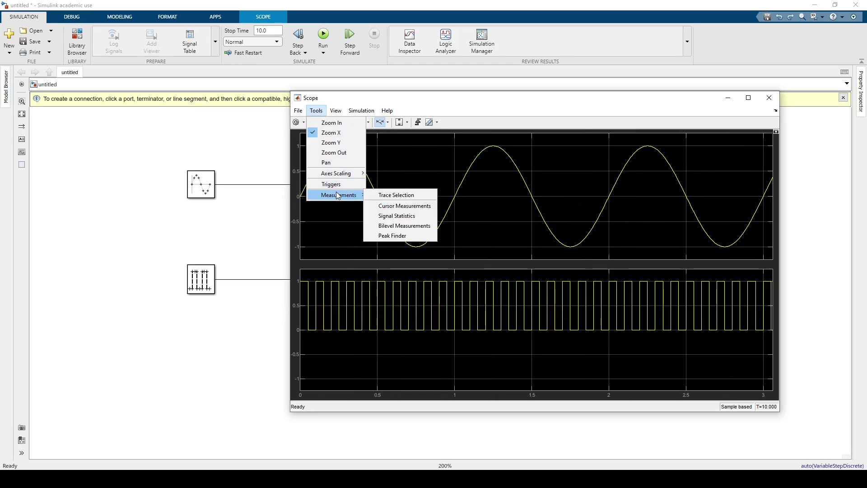
left_click(392, 207)
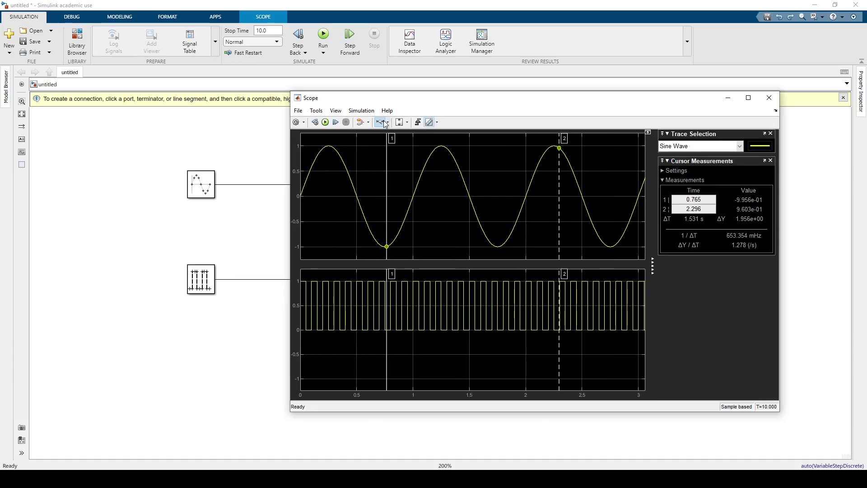
left_click_drag(386, 203, 314, 203)
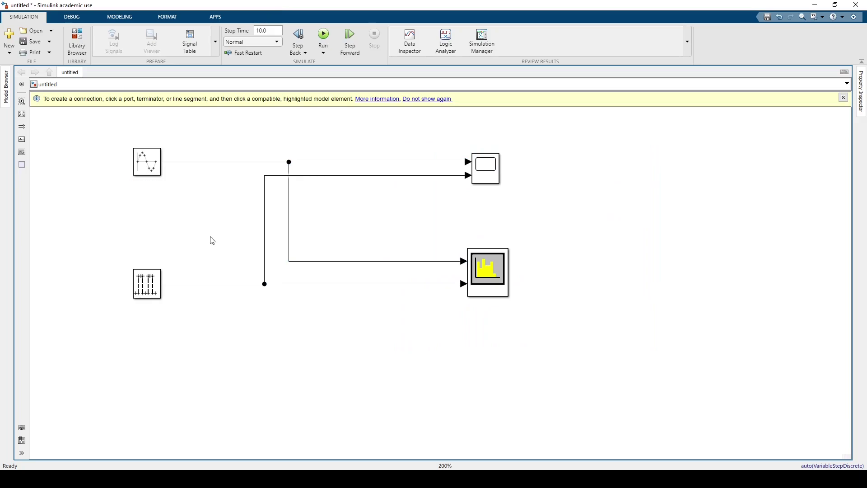
- Add a Product block fed by the Sine Wave and Pulse Generator, and connect its output to a third Scope input
left_click(151, 165)
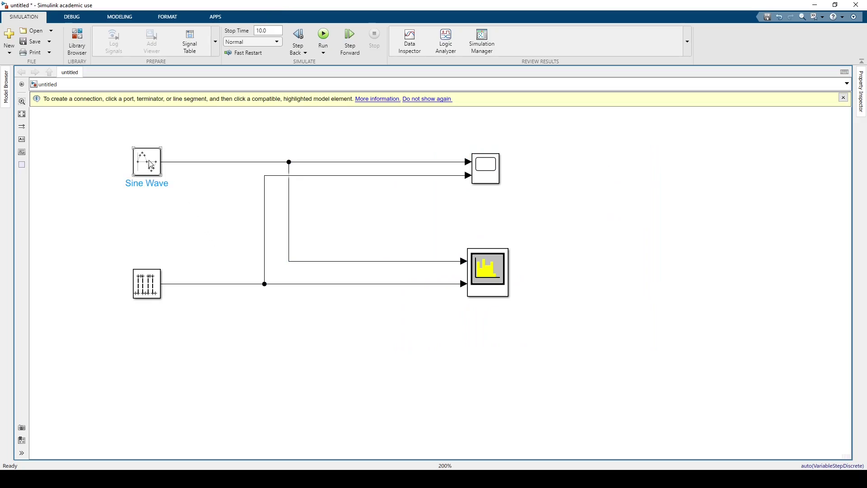
left_click(143, 300)
left_click(76, 40)
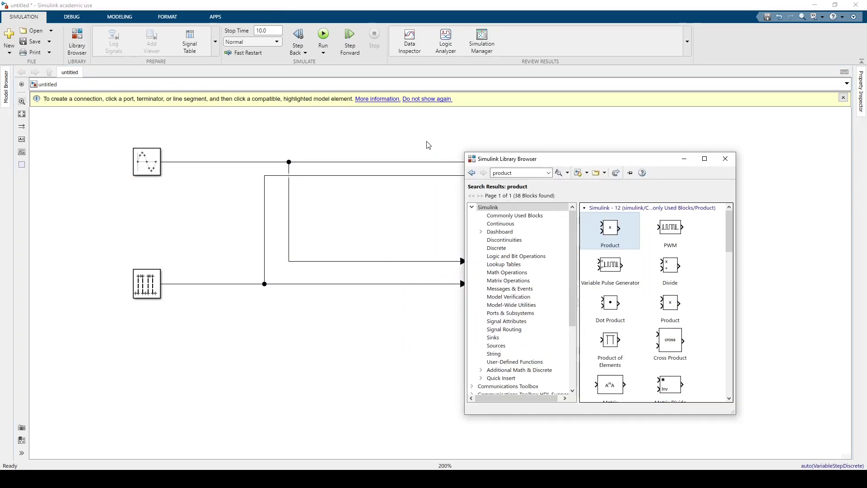
mouse_move(610, 228)
left_mouse_down()
mouse_move(320, 324)
mouse_move(210, 248)
mouse_move(222, 162)
left_mouse_up()
mouse_move(320, 338)
left_mouse_down()
mouse_move(215, 334)
mouse_move(184, 283)
left_mouse_up()
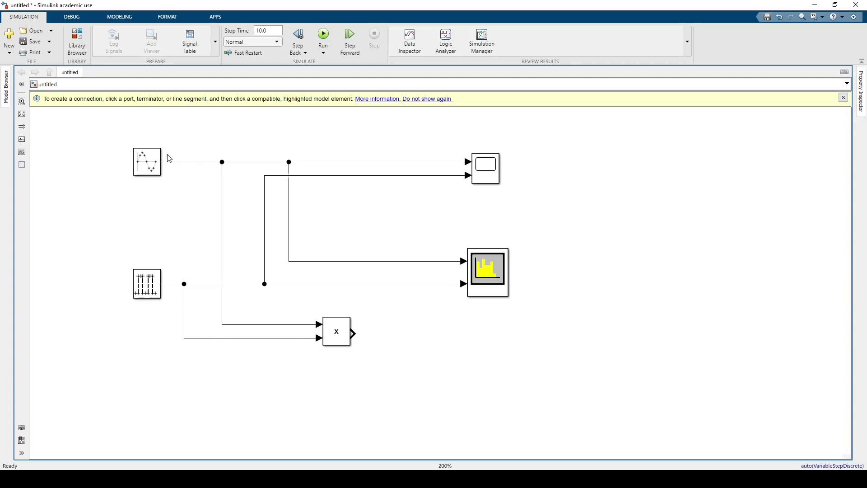
left_click_drag(354, 334, 469, 180)
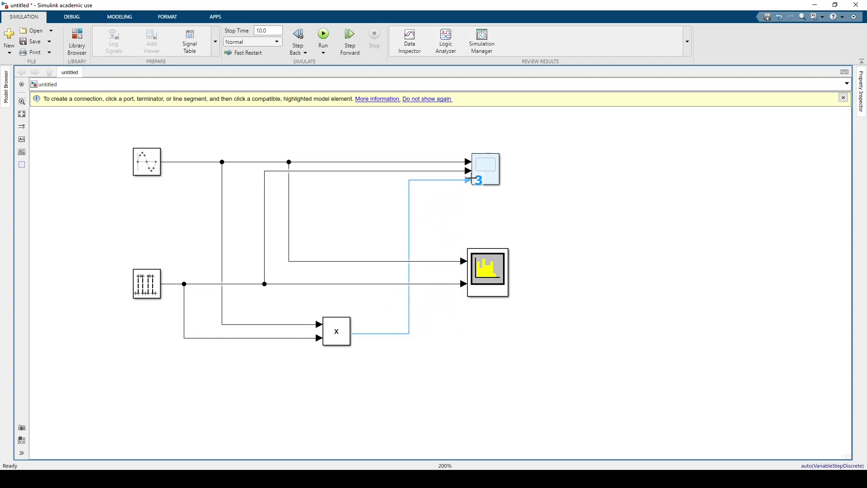
- Run the simulation and arrange the Scope as three stacked displays
left_click(323, 37)
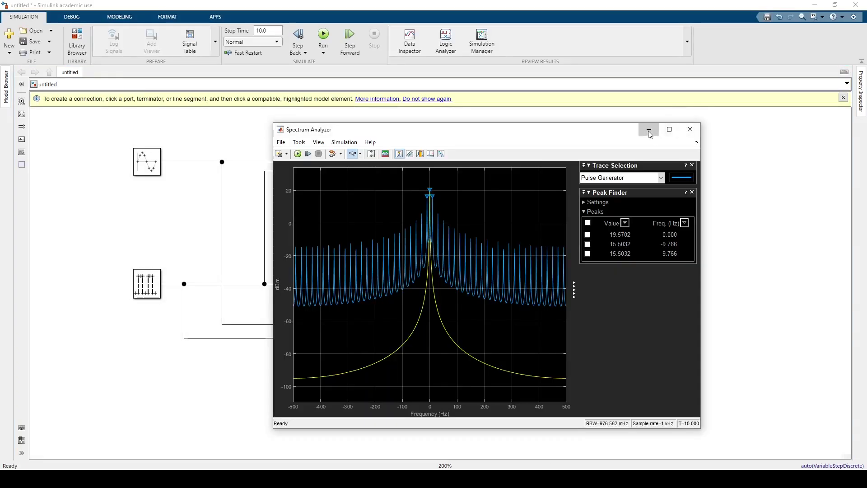
left_click(494, 170)
double_click(493, 170)
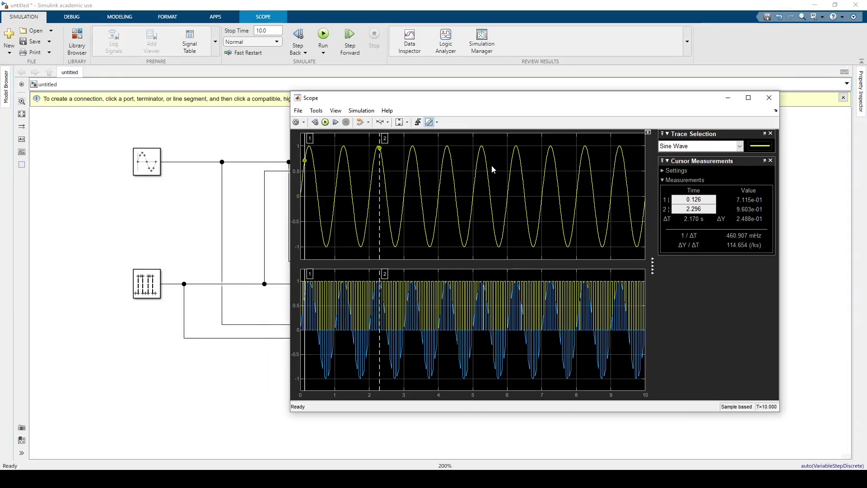
left_click(262, 111)
left_click(280, 121)
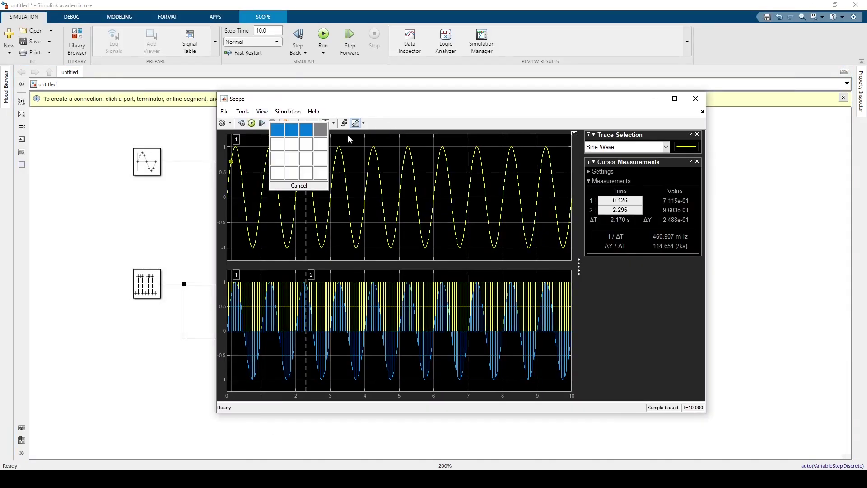
left_click(277, 158)
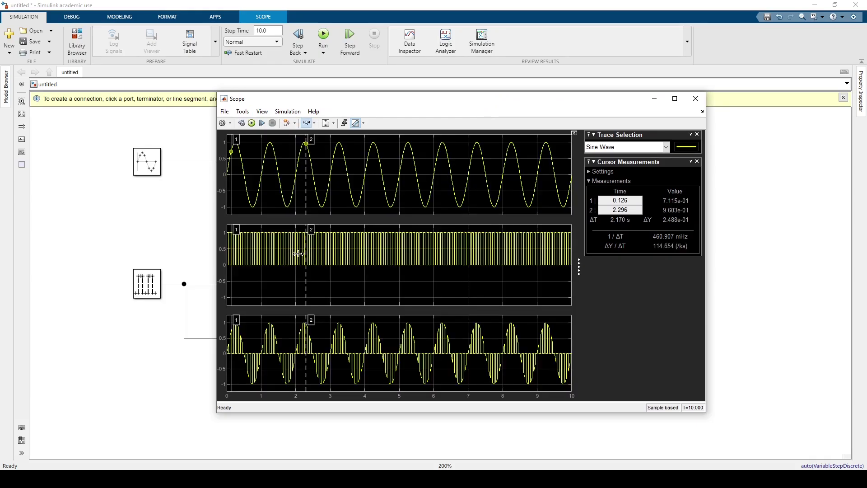
- Compare the sine, pulse and product signals around the first pulses by moving cursor 1 between about 0.125 s and 0.078 s
left_click_drag(192, 249, 194, 251)
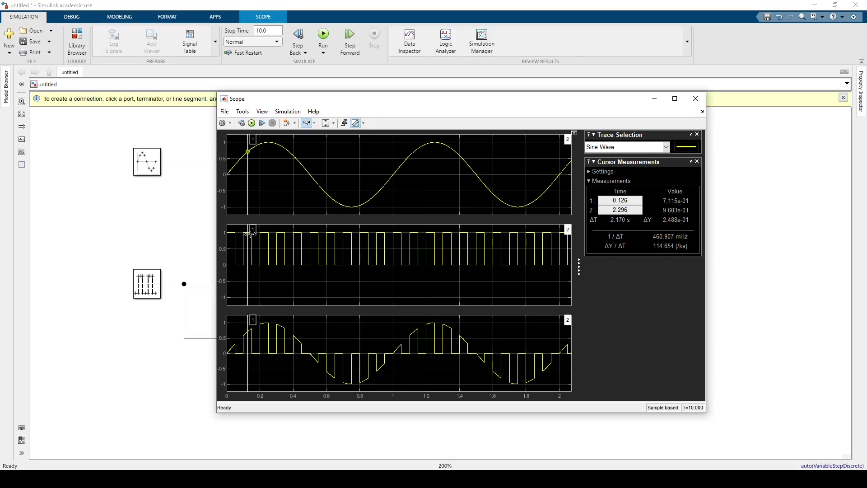
scroll(258, 235, "up", 2)
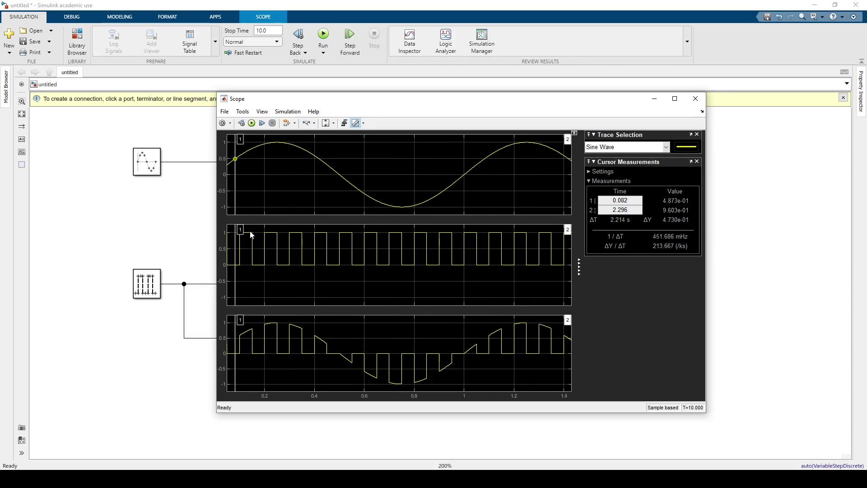
left_click_drag(235, 202, 246, 196)
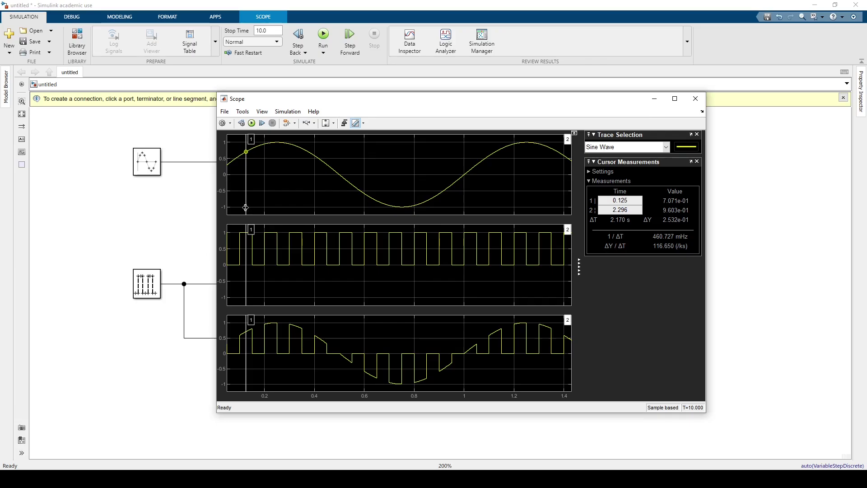
mouse_move(249, 220)
left_mouse_down()
mouse_move(258, 226)
mouse_move(234, 216)
left_mouse_up()
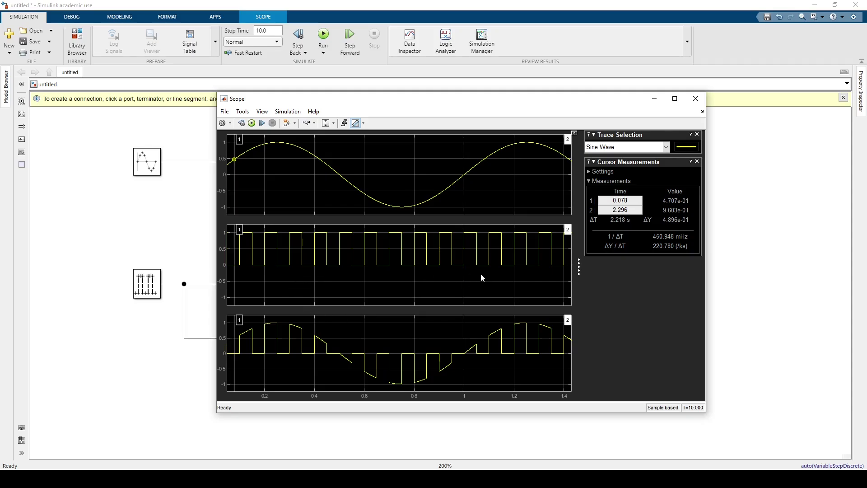
- Set the Pulse Generator's pulse width to 25, rerun the simulation and check the narrower sampling in the Scope
left_click(191, 261)
left_click(151, 293)
double_click(149, 290)
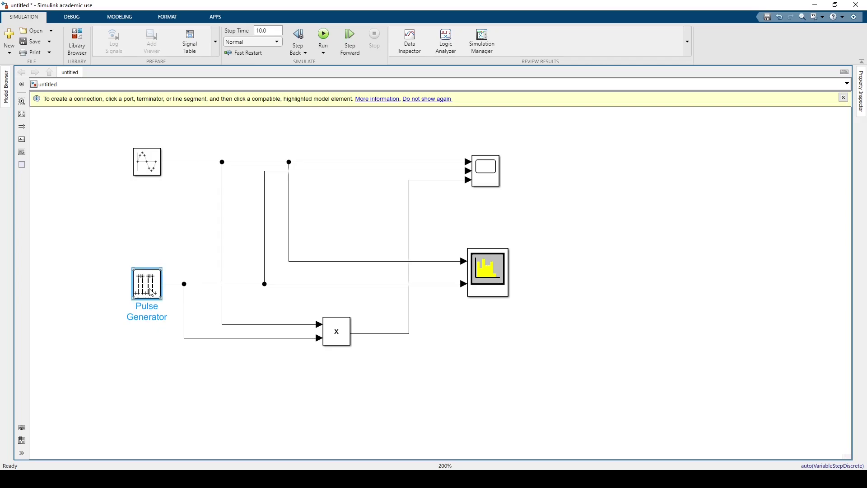
double_click(209, 351)
type("25")
left_click(369, 126)
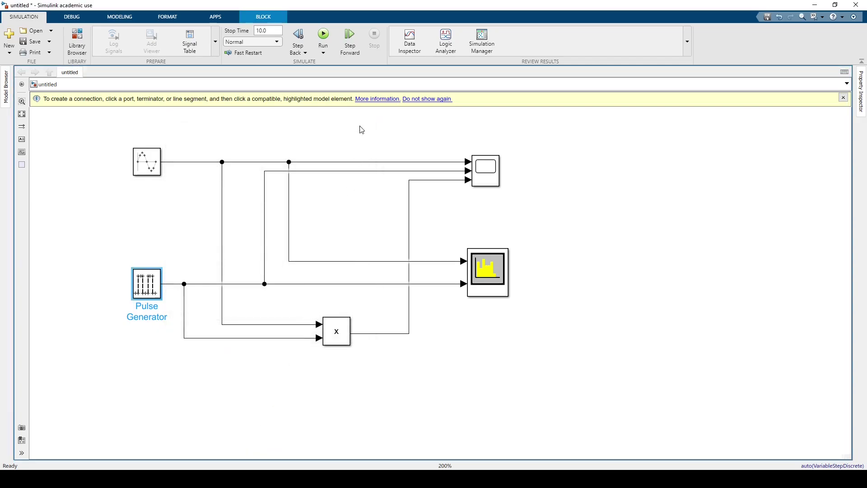
left_click(323, 35)
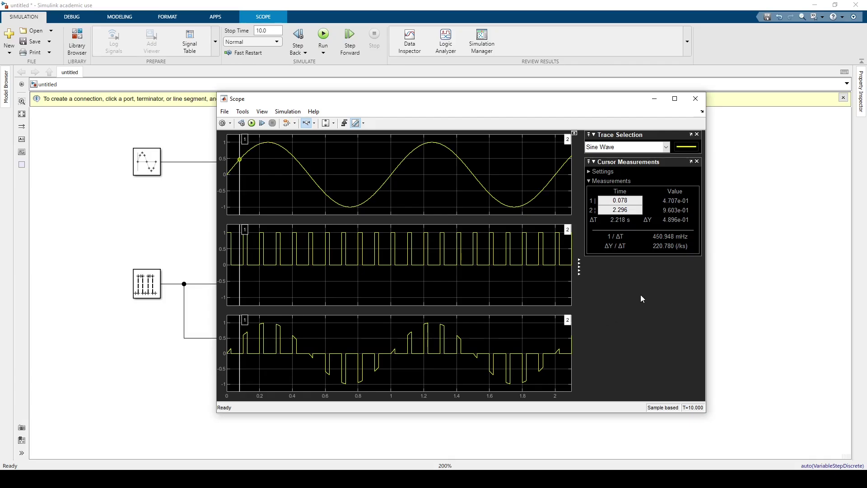
left_click(695, 99)
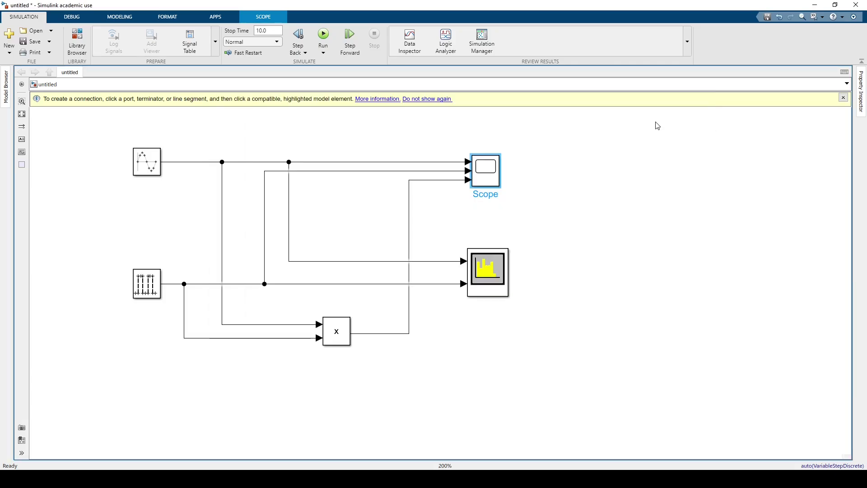
- Find a Lowpass Filter block in the library, place it beside the Product block and connect the Product output to its input
left_click(86, 48)
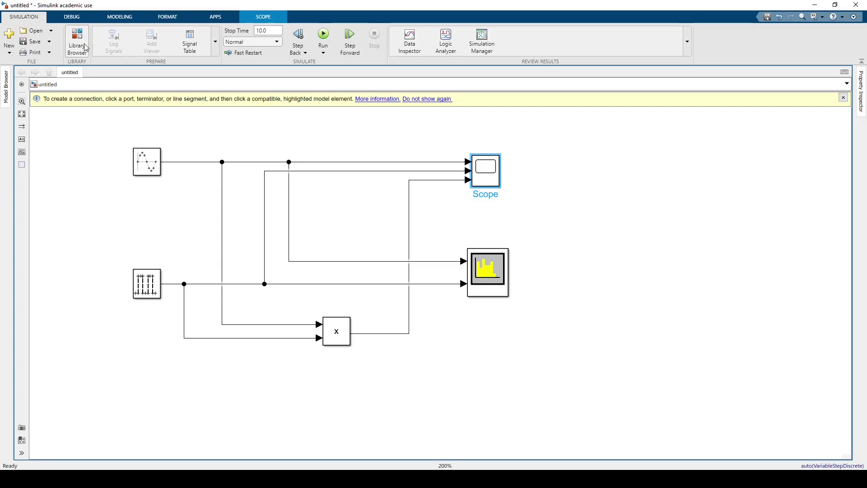
double_click(539, 173)
type("lowpass")
key("Return")
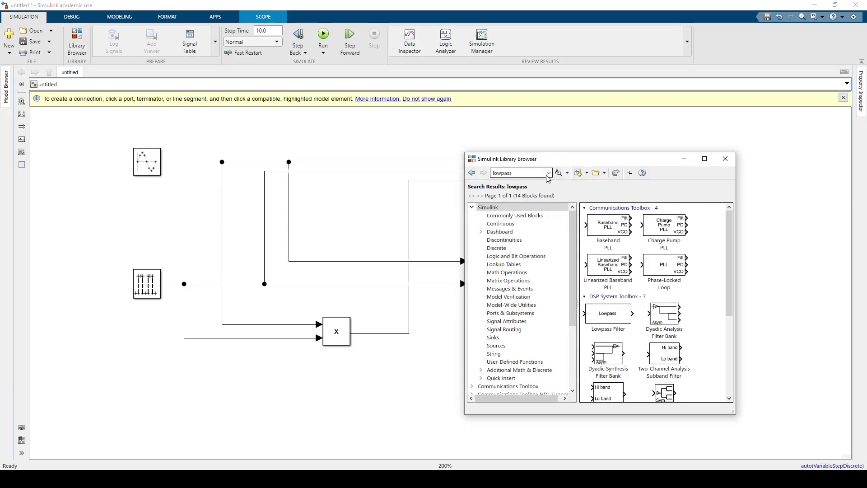
left_click_drag(615, 318, 513, 333)
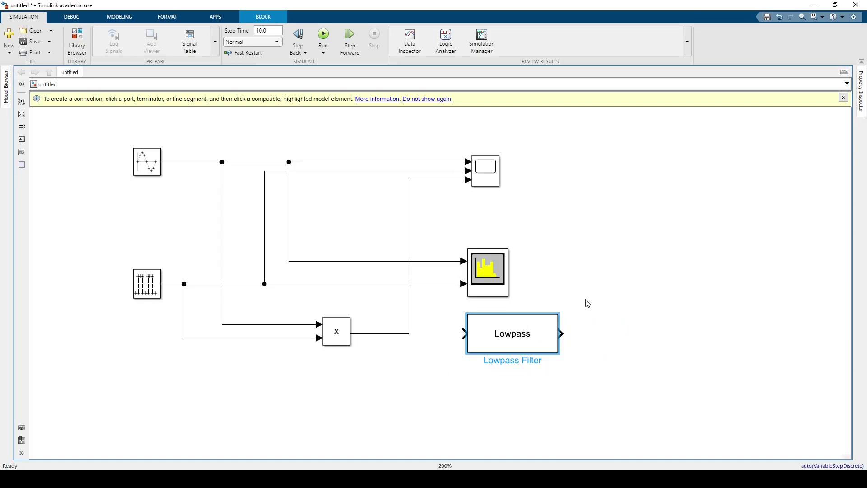
left_click(409, 333)
left_click(465, 333)
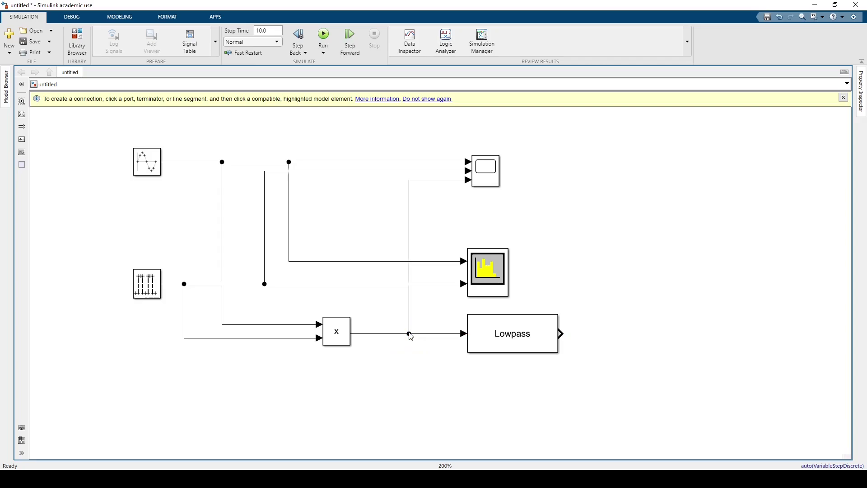
- Set the Lowpass Filter's type to IIR and view its filter response
double_click(528, 340)
left_click_drag(744, 223, 221, 157)
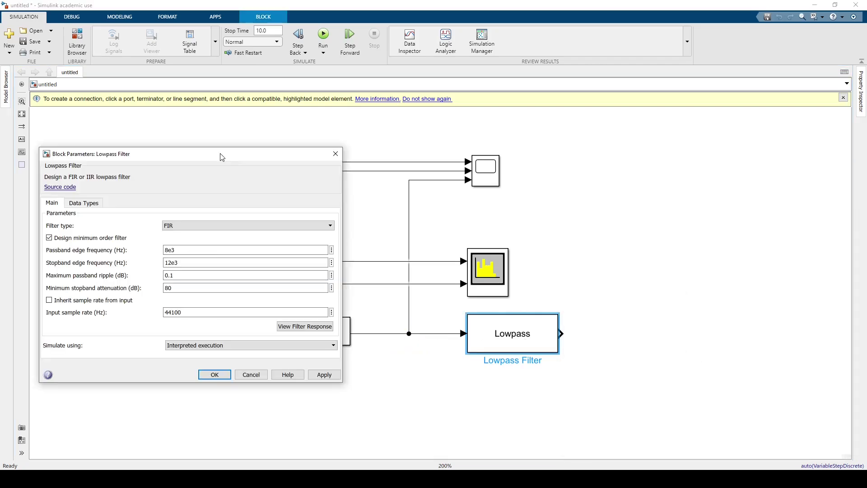
left_click(222, 225)
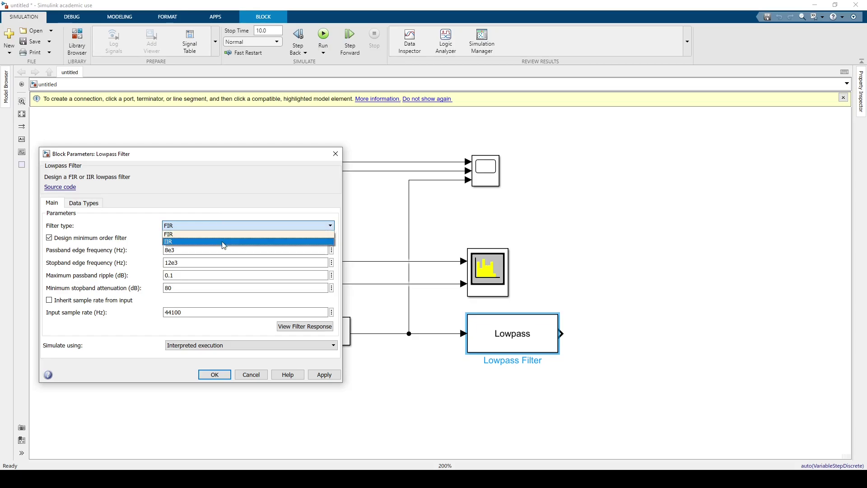
left_click(223, 243)
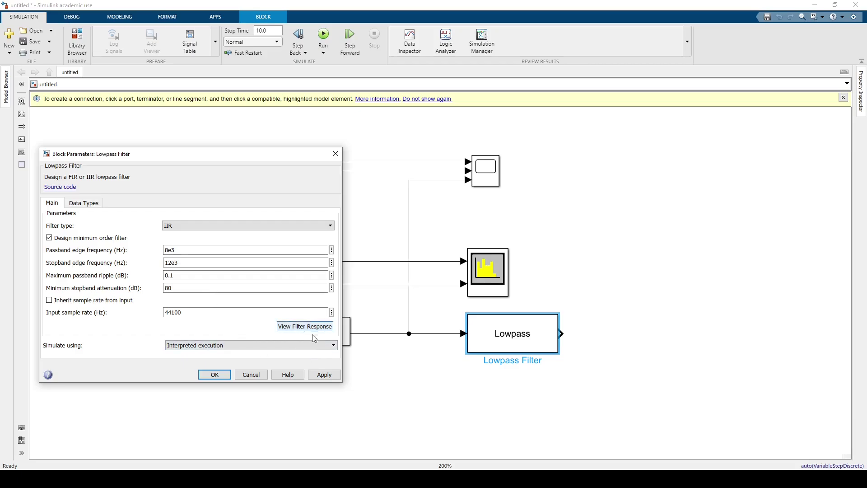
left_click(324, 326)
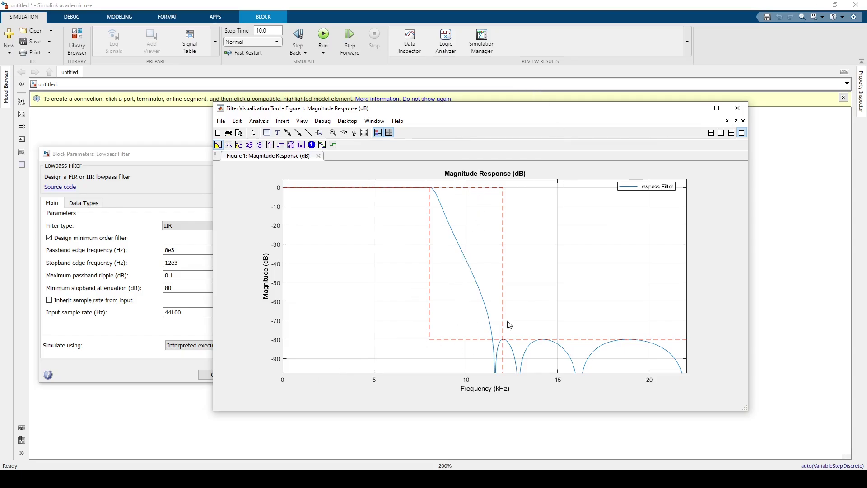
- Set the Lowpass Filter's passband edge to 200 Hz and stopband edge to 1000 Hz, apply, and inspect the low-frequency part of its response
left_click(186, 248)
double_click(187, 249)
type("20")
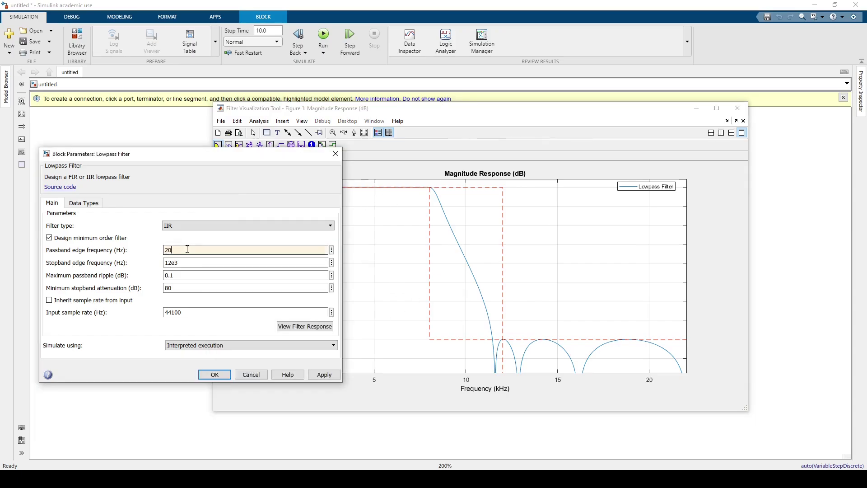
type("0")
double_click(188, 261)
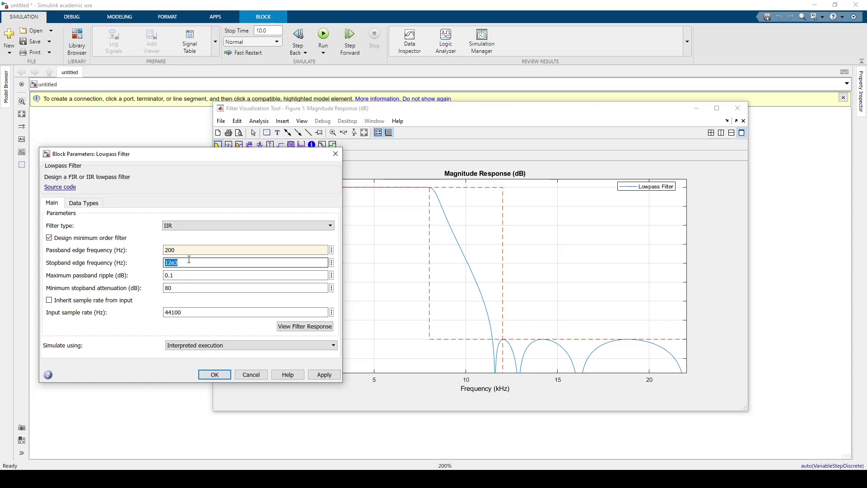
type("1000")
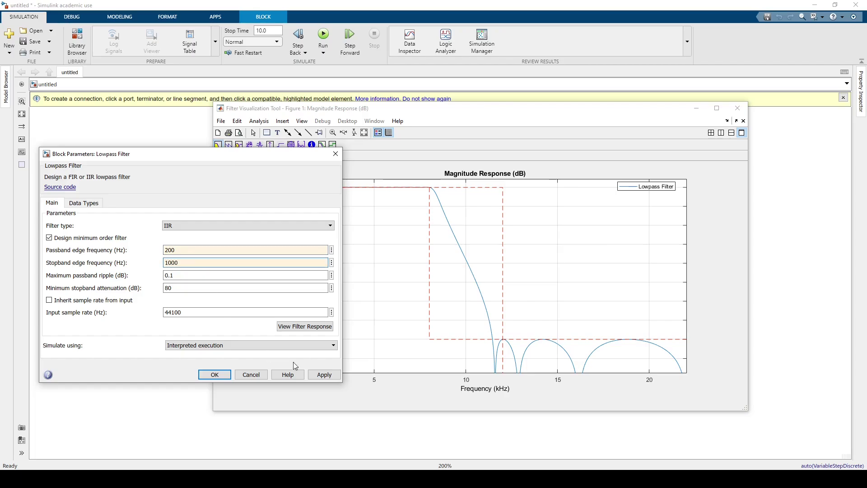
left_click(324, 374)
left_click(299, 327)
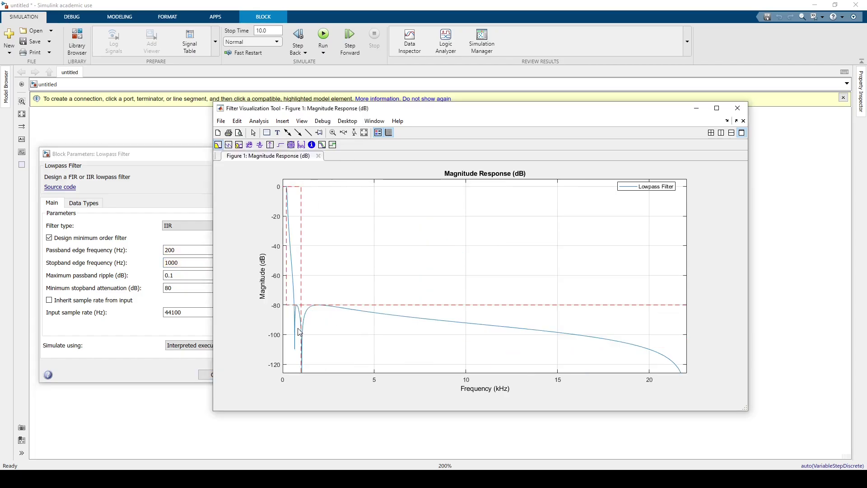
left_click(343, 133)
left_click_drag(339, 291, 277, 292)
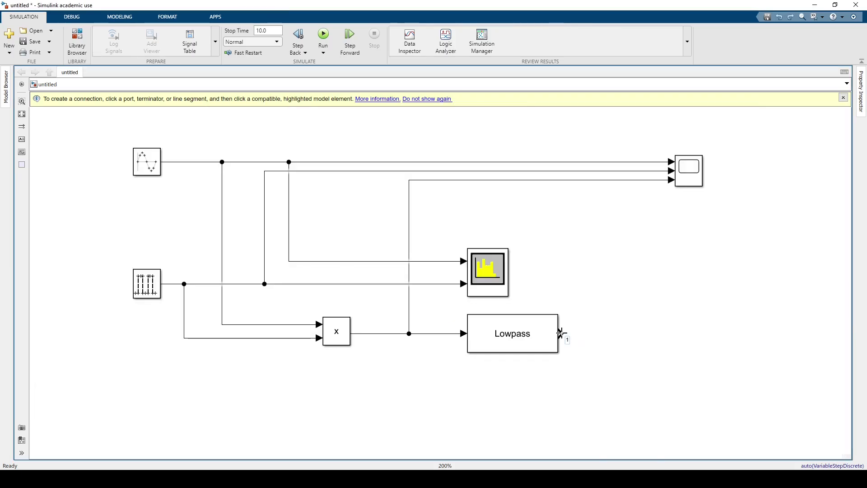
- Connect the Lowpass Filter output to a new fourth Scope input and to a newly added Spectrum Analyzer block
left_click_drag(564, 335, 670, 184)
left_click(478, 277)
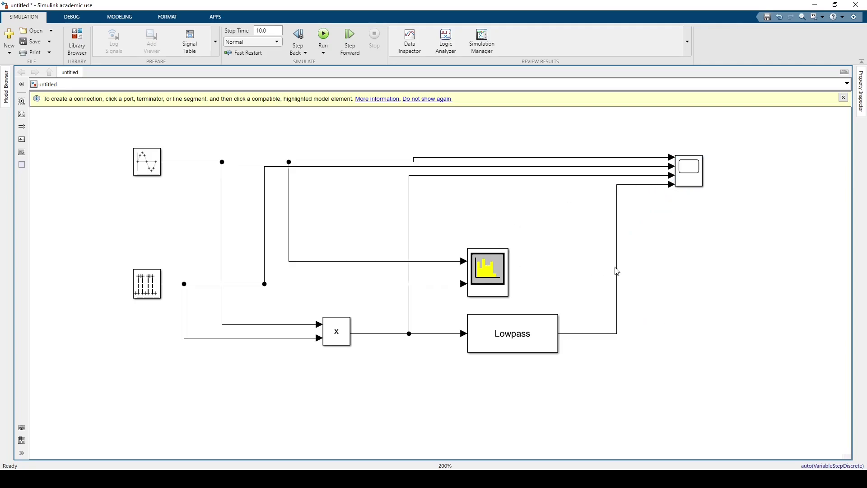
left_click(77, 40)
scroll(436, 295, "down", 2)
left_click_drag(474, 345, 617, 333)
- Run the simulation and arrange the Scope display as four stacked plots, one for each signal
left_click(324, 39)
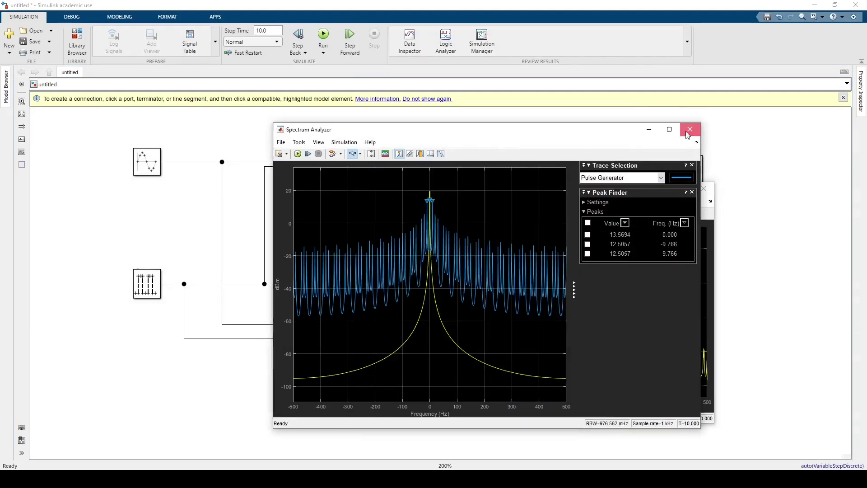
left_click(649, 129)
left_click(650, 187)
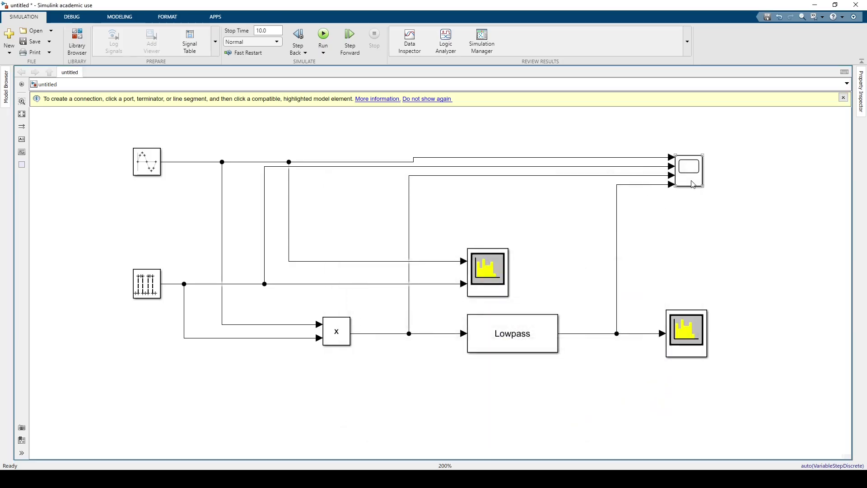
double_click(688, 166)
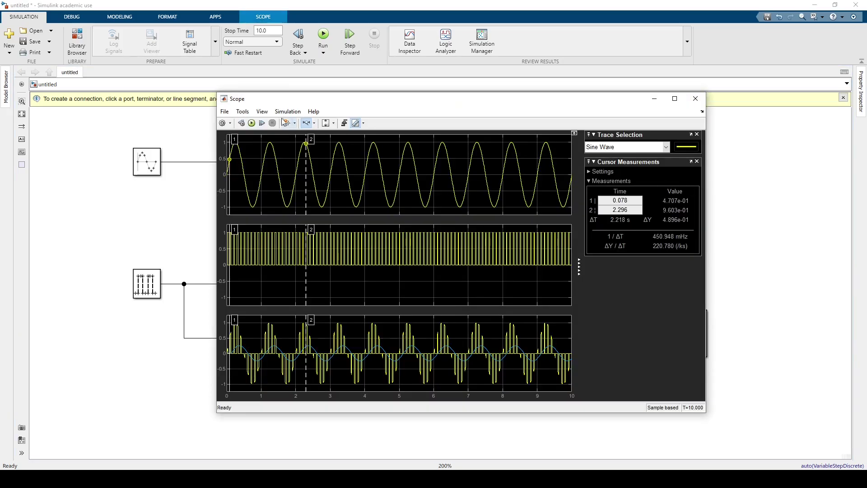
left_click(261, 111)
left_click(268, 124)
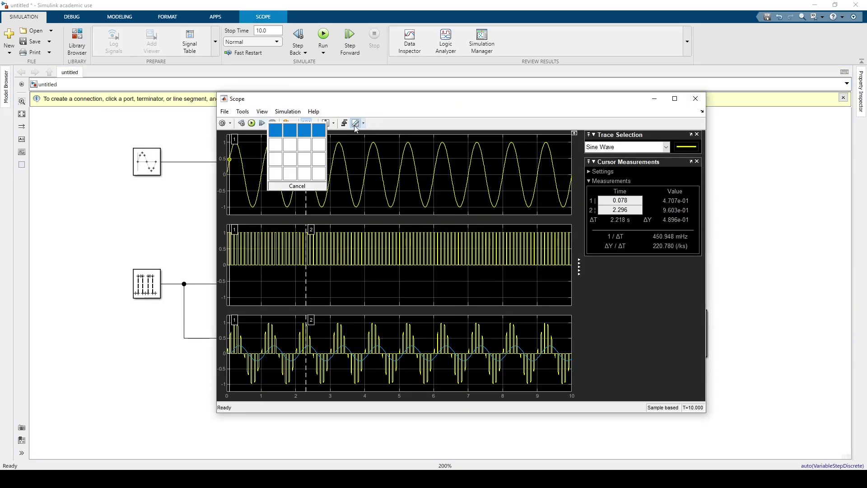
left_click(272, 175)
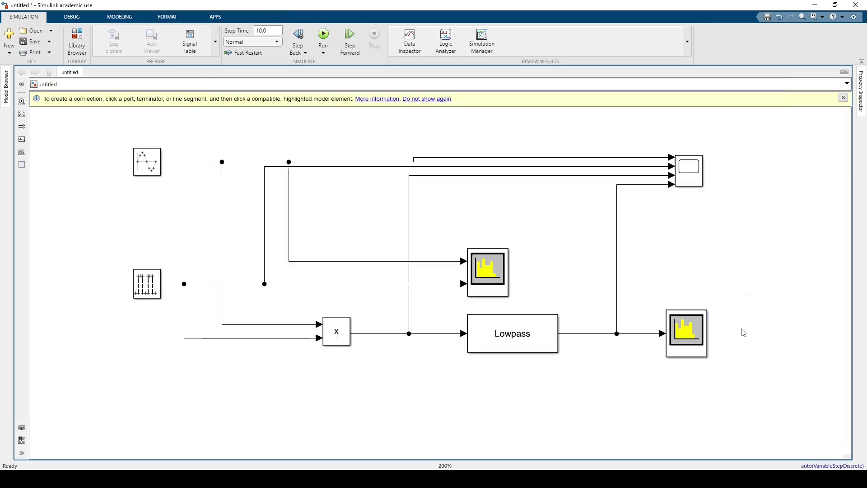
- Examine the filtered signal's spectrum around 0 Hz in the second Spectrum Analyzer and turn on its Peak Finder
double_click(686, 337)
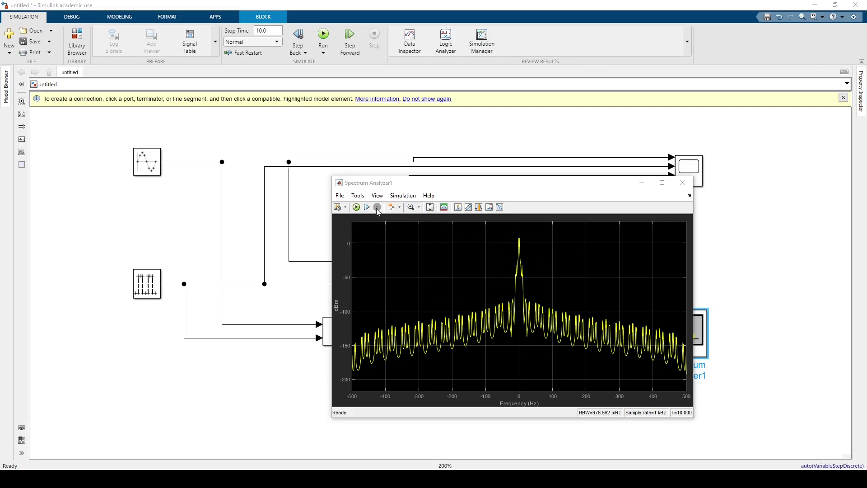
left_click_drag(518, 228, 518, 290)
left_click_drag(532, 329, 481, 329)
left_click(322, 177)
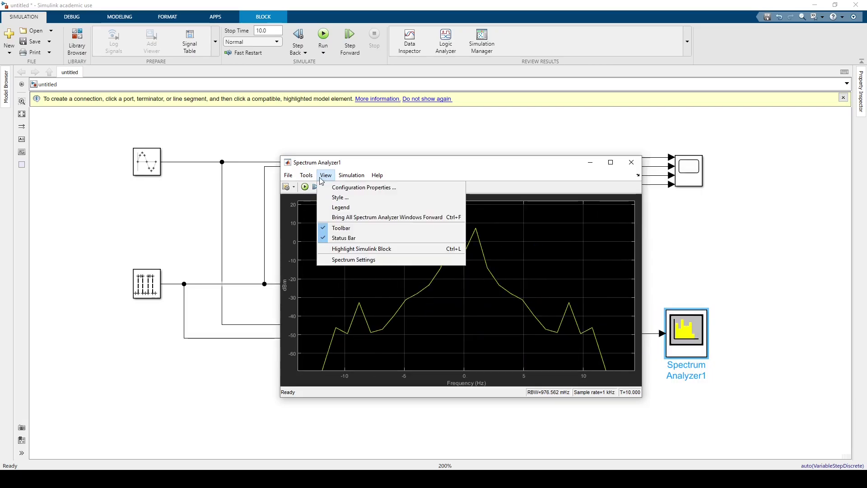
mouse_move(306, 175)
mouse_move(348, 259)
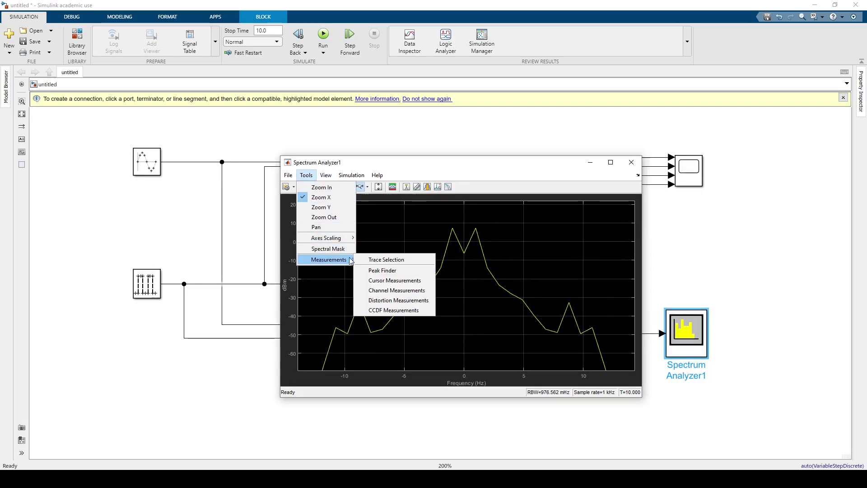
left_click(380, 270)
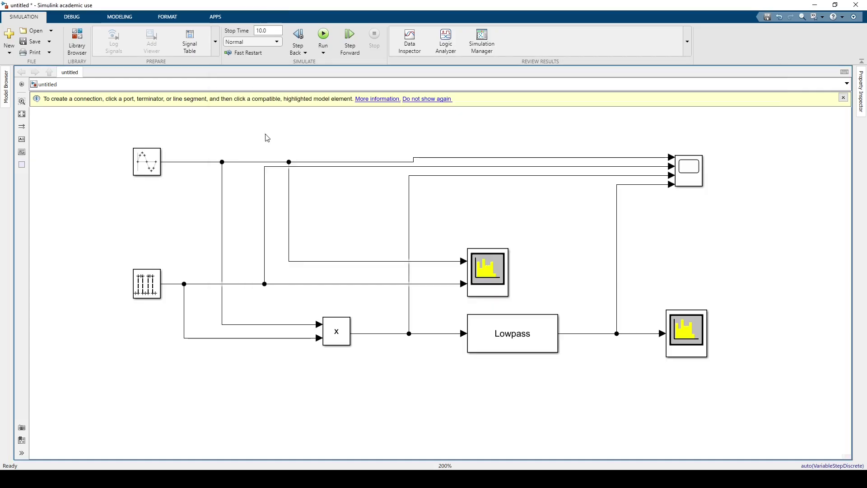
- Set the Sine Wave block's samples per period to 125
left_click(138, 172)
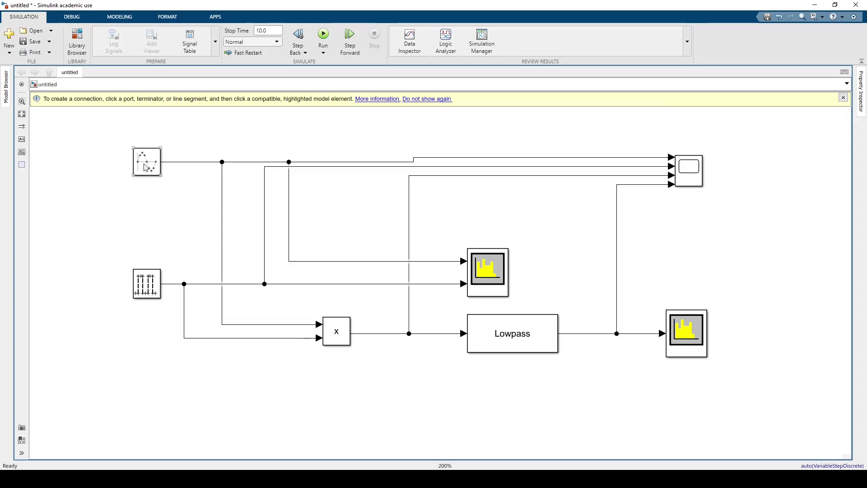
double_click(146, 168)
left_click_drag(280, 9, 144, 83)
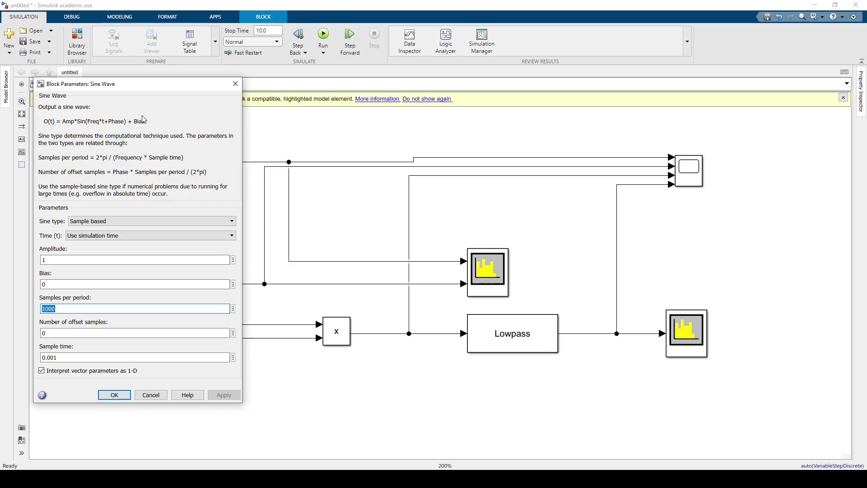
type("125")
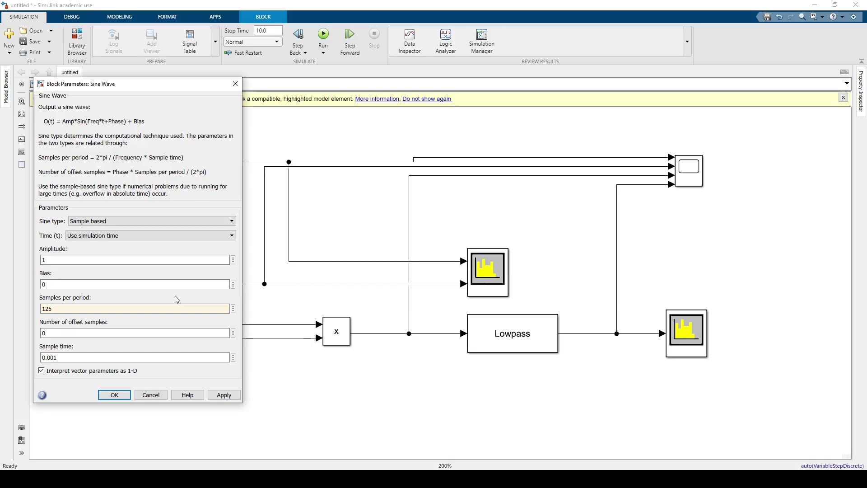
key("Return")
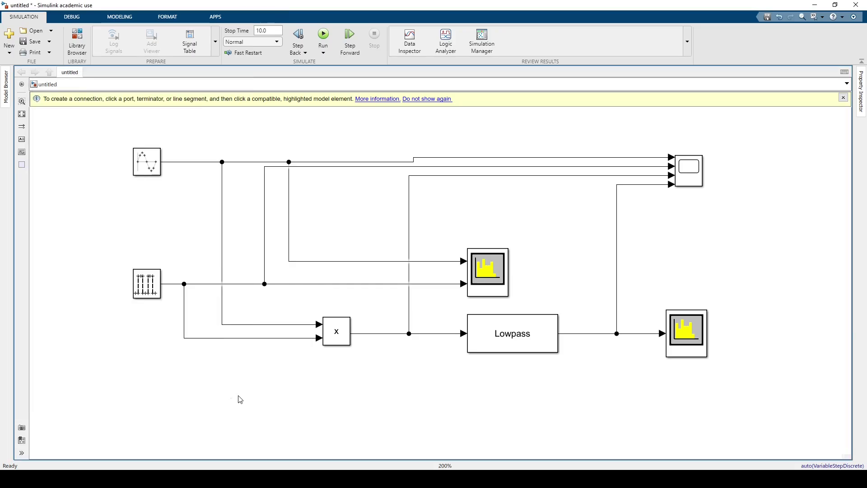
- Rerun the simulation and compare the sine, pulse, product and filtered signals over about the first 1.7 s in the Scope
left_click(324, 36)
left_click(648, 127)
left_click(679, 175)
double_click(685, 177)
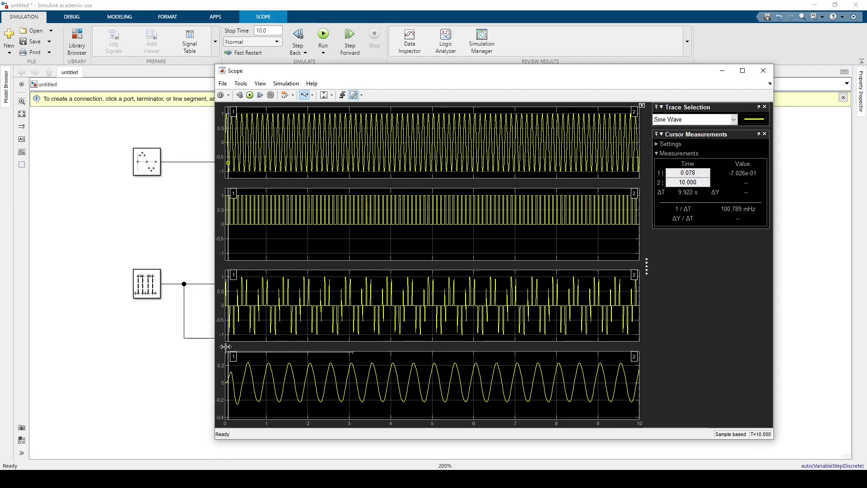
left_click_drag(225, 346, 224, 347)
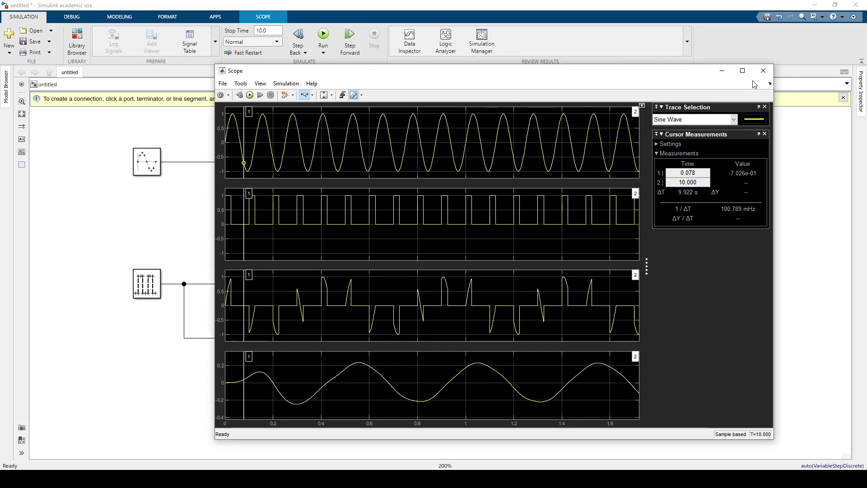
left_click(762, 71)
left_click(793, 235)
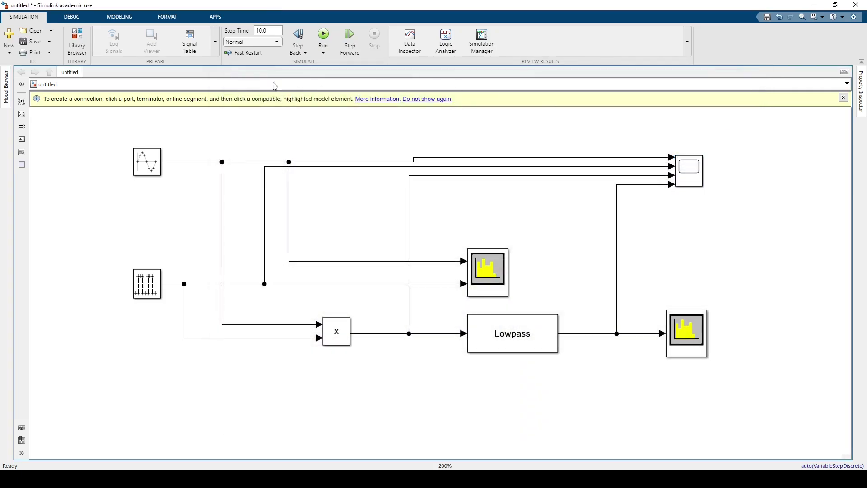